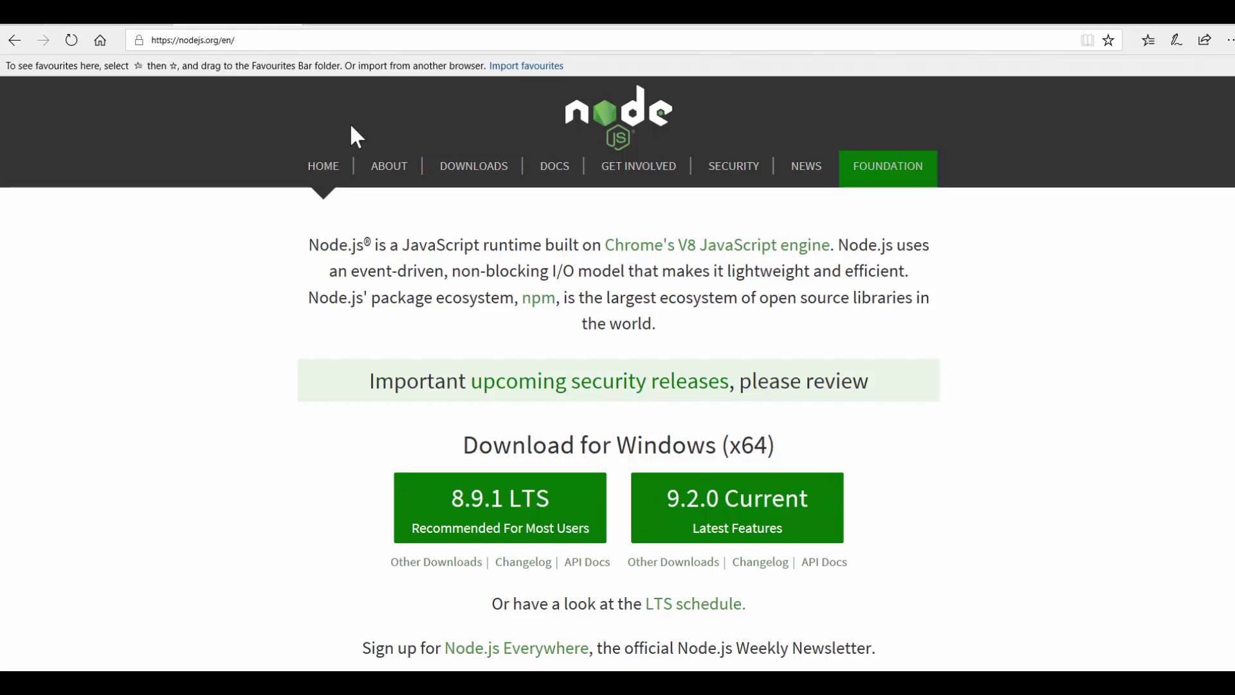
Download the Node.js 9.2.0 Current release from nodejs.org and bring up the Command Prompt.
left_click(714, 513)
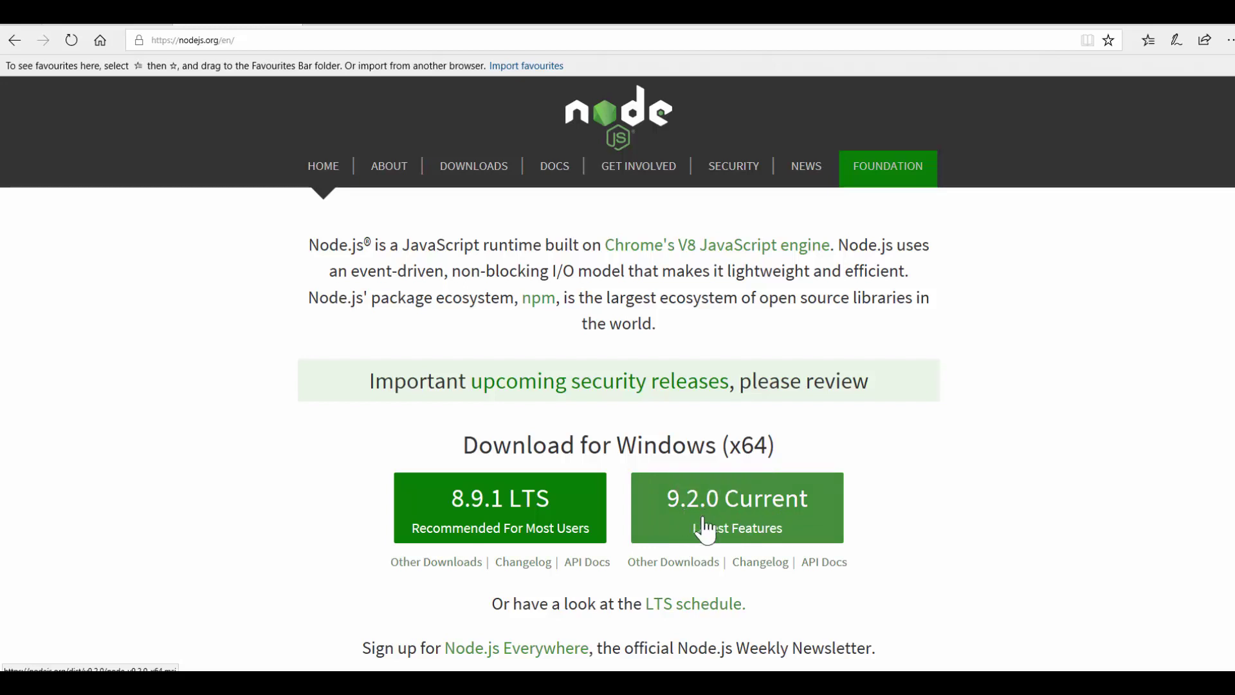
left_click(432, 628)
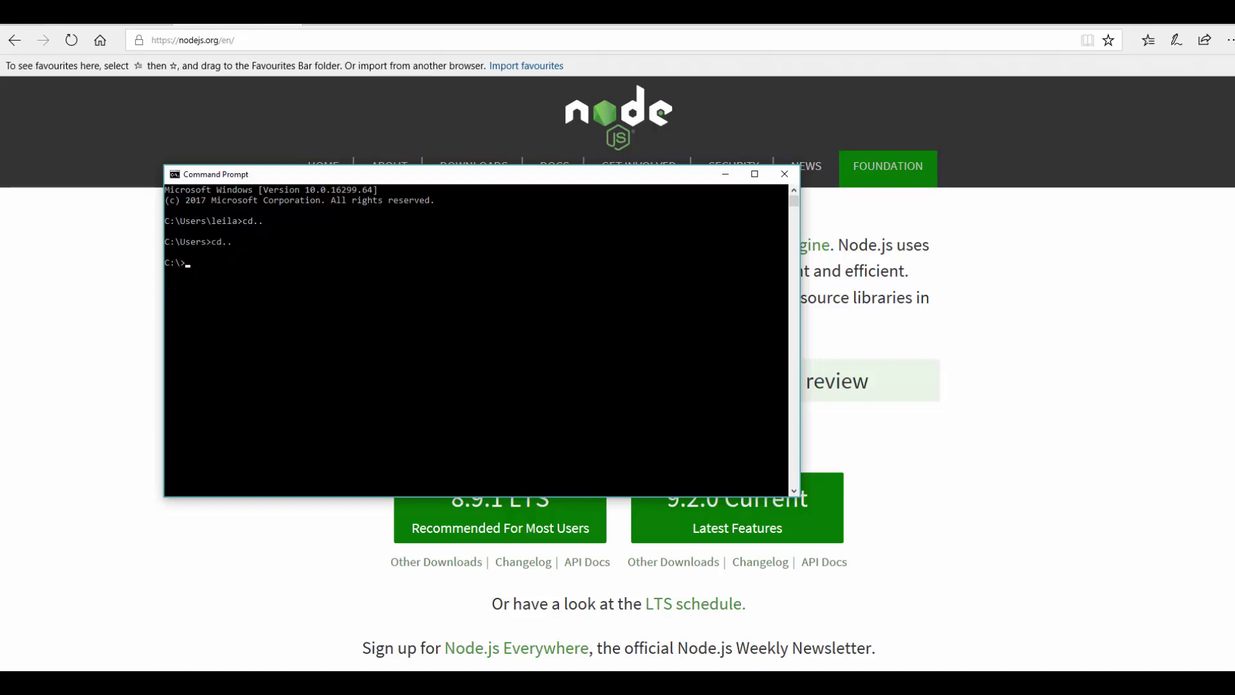
Browse to Local Disk (C:), confirm the CustomVisual folder is empty, and return to the C: listing.
key("alt+Tab")
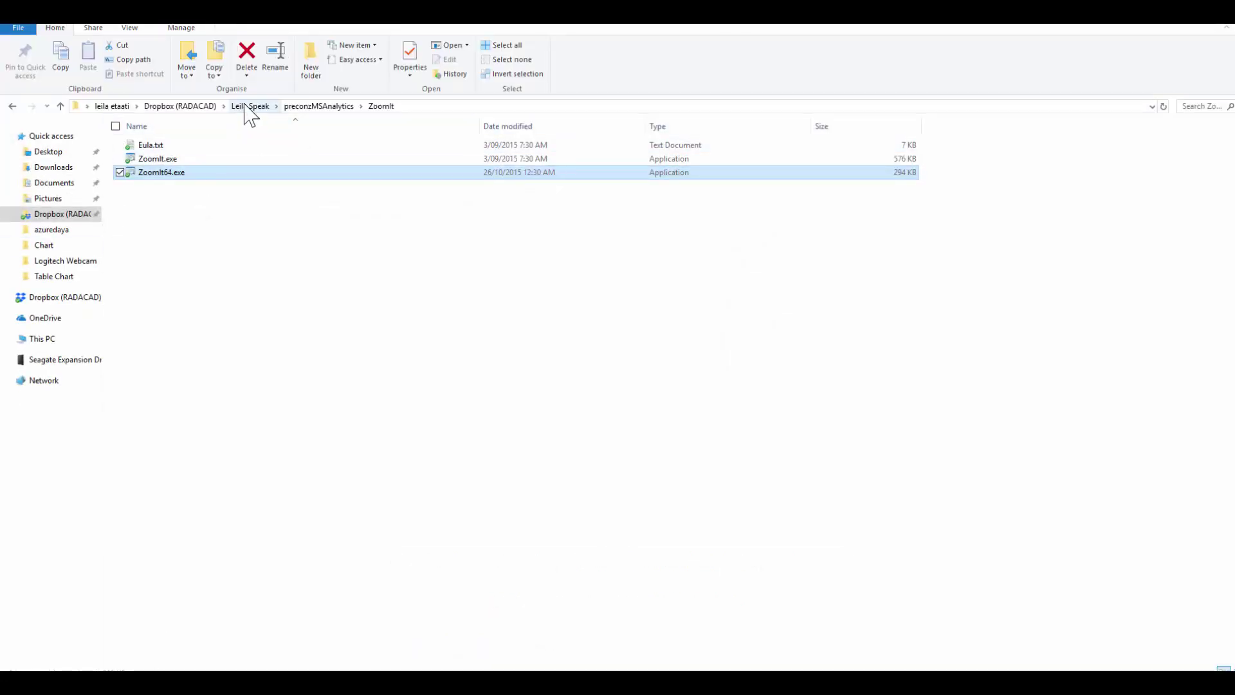
left_click(40, 340)
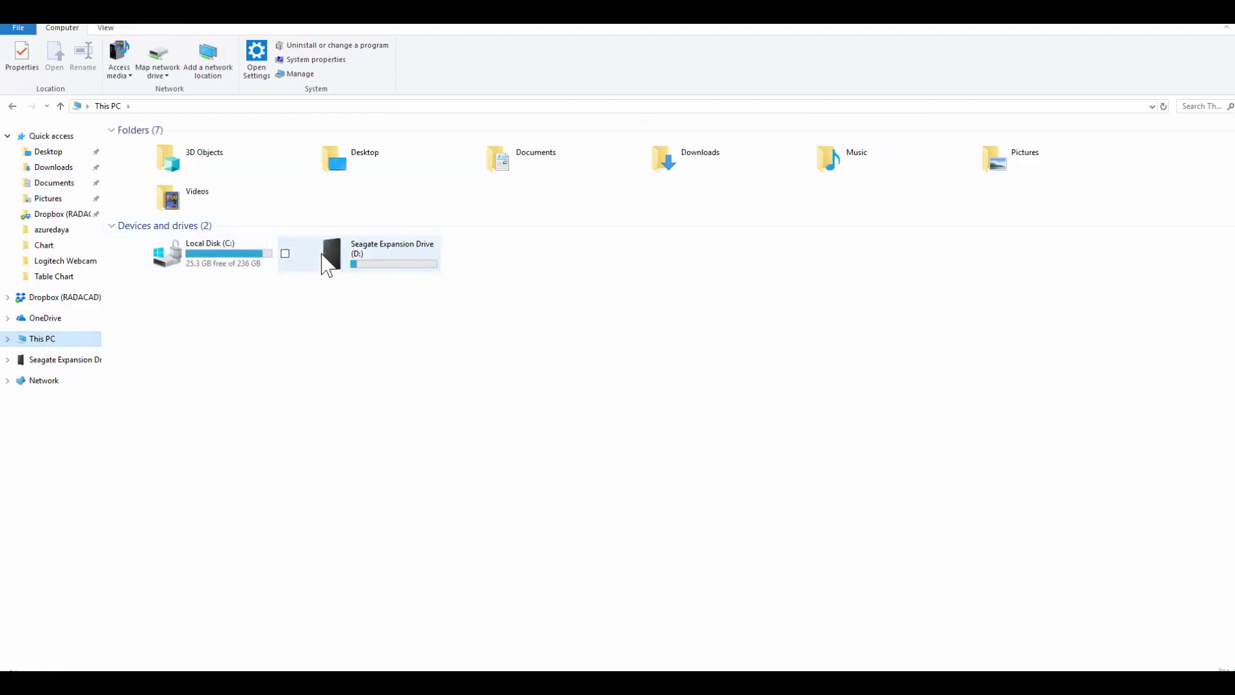
double_click(245, 258)
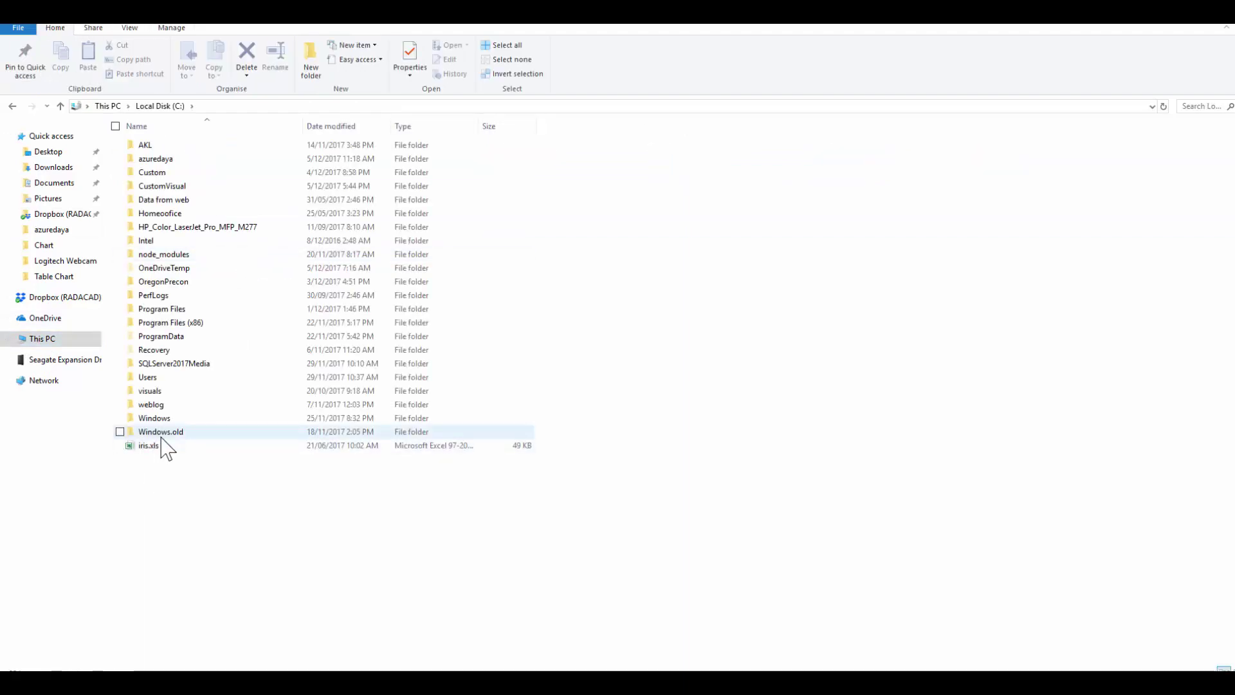
double_click(169, 187)
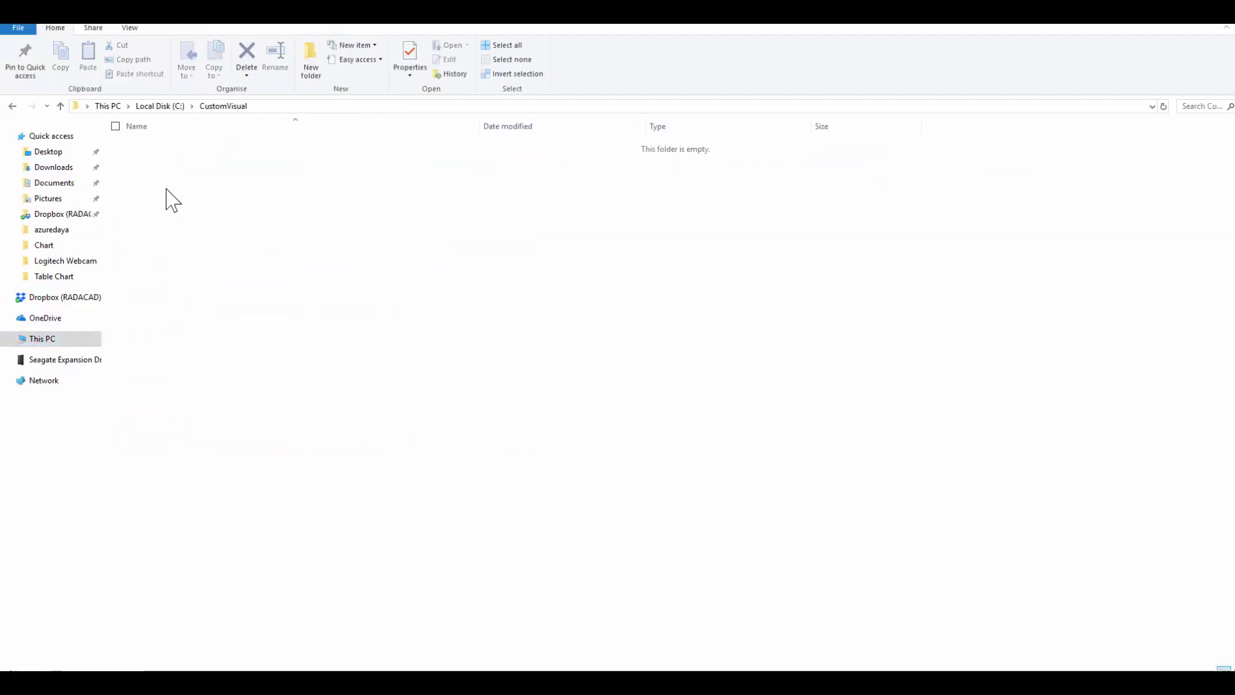
left_click(161, 106)
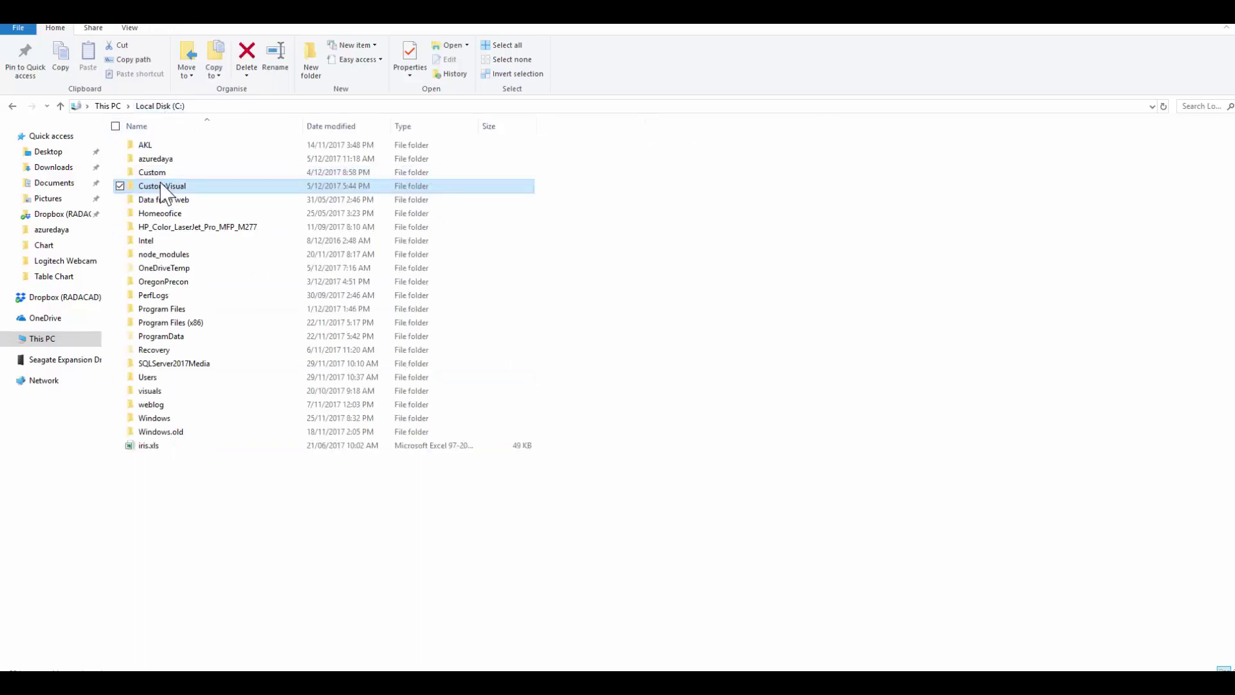
left_click(162, 187)
From C:\CustomVisual, run npm install -g powerbi-visuals-tools, installing version 1.9.0.
left_click(341, 682)
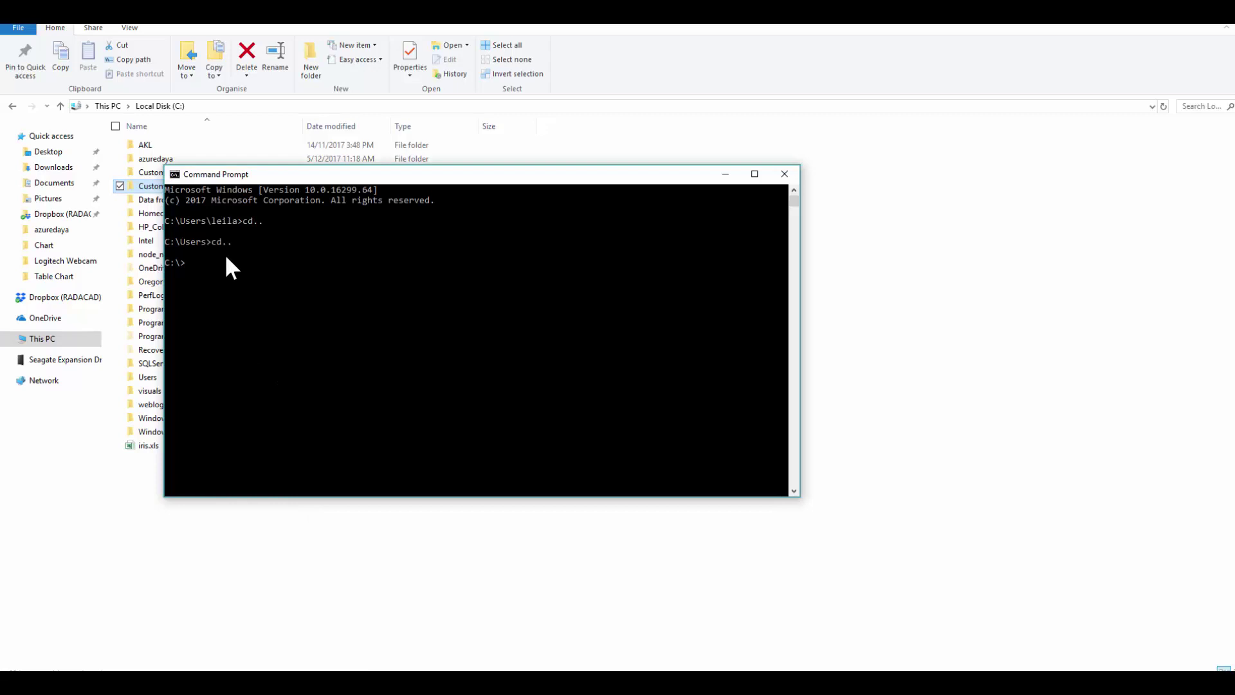
type("cd CustomVisual")
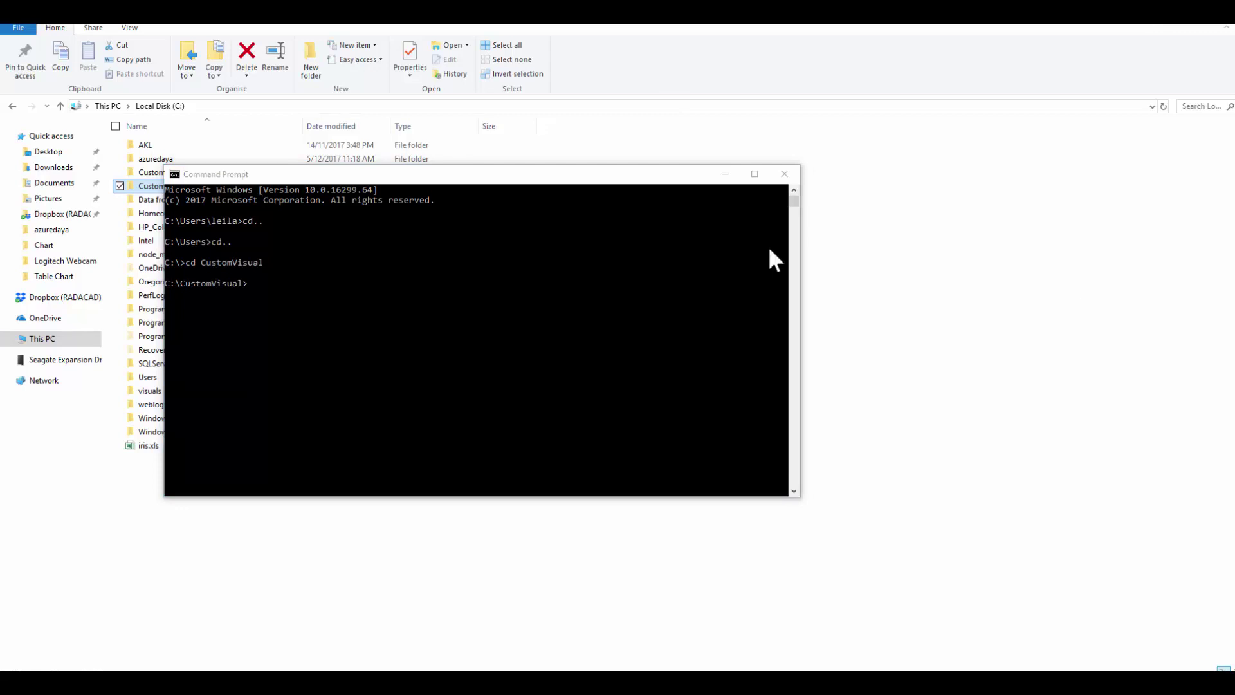
left_click(268, 289)
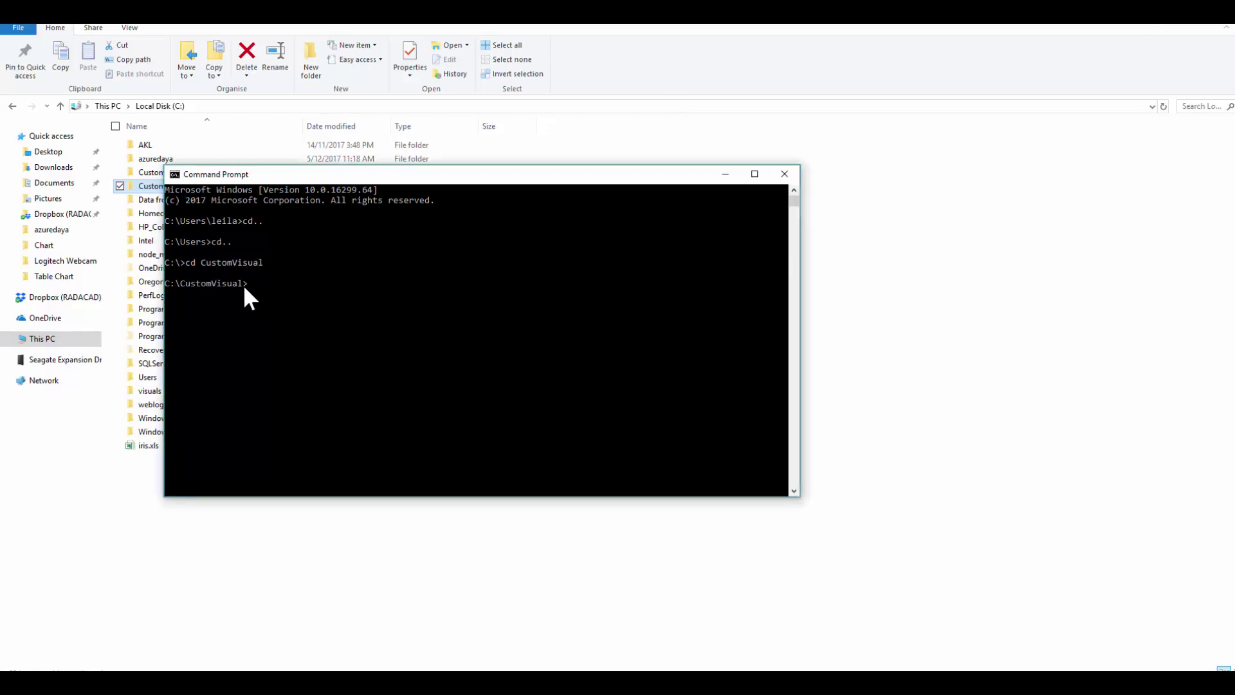
type("npm install -g powerbi-visuals-tools")
key("Return")
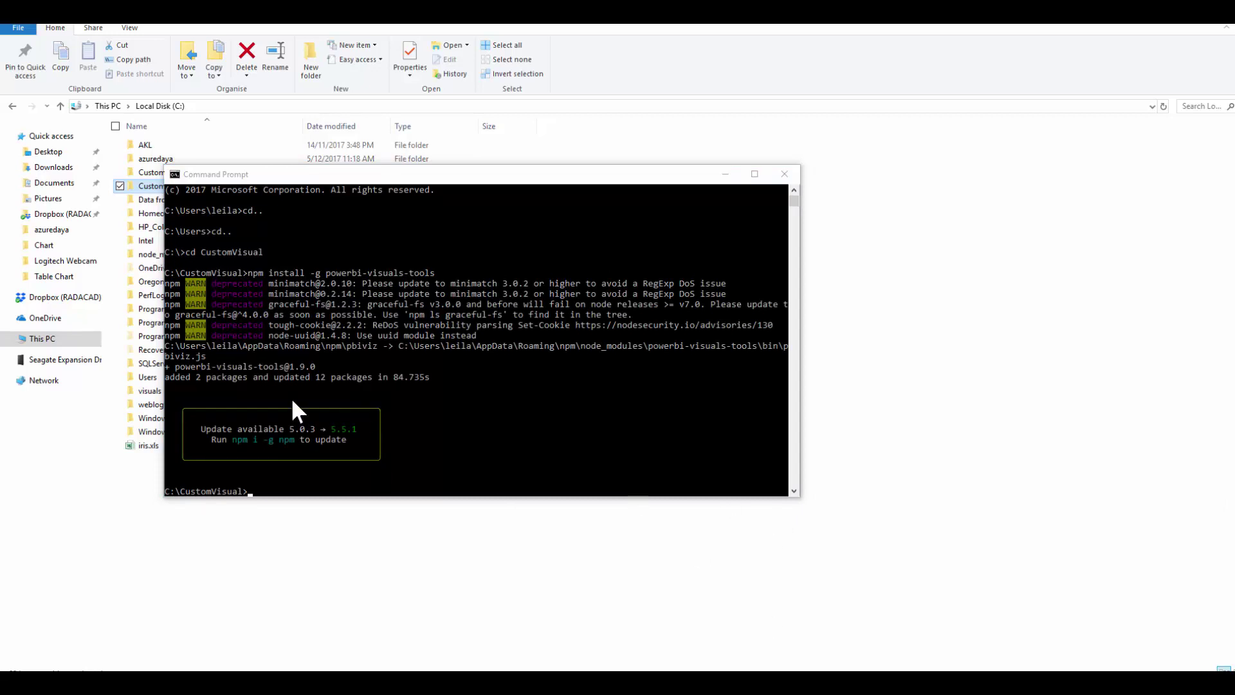
scroll(289, 384, "down", 1)
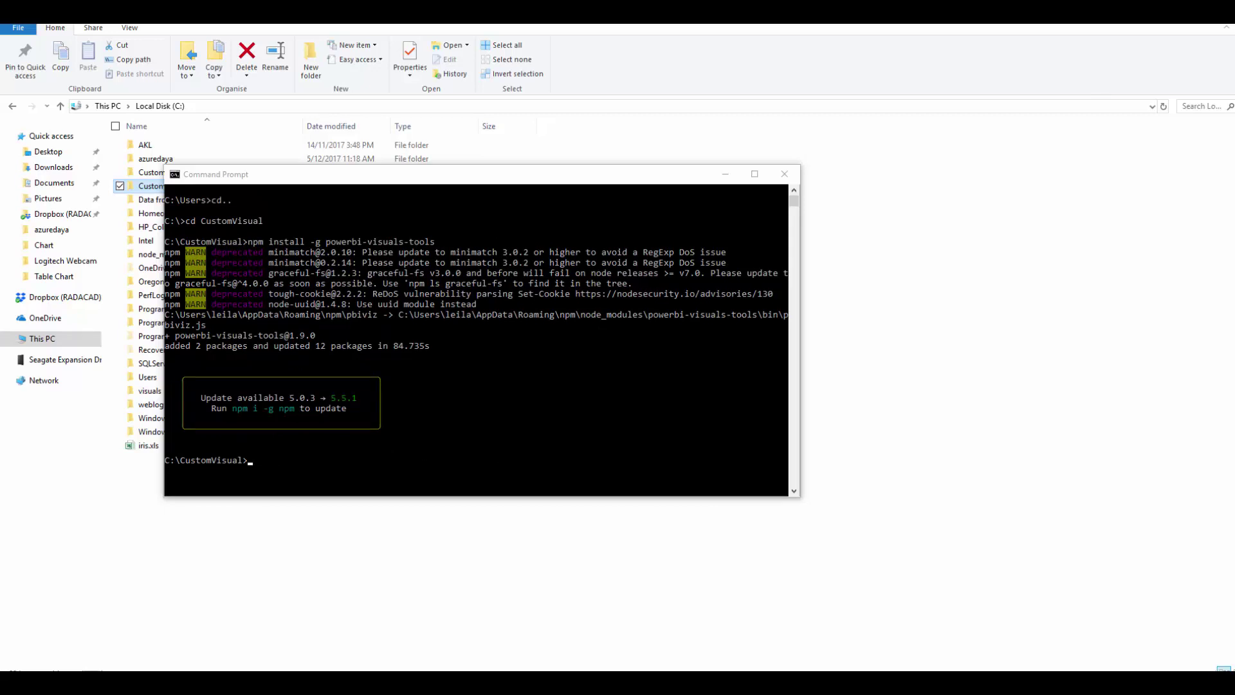
Run pbiviz to display its usage help.
left_click(260, 464)
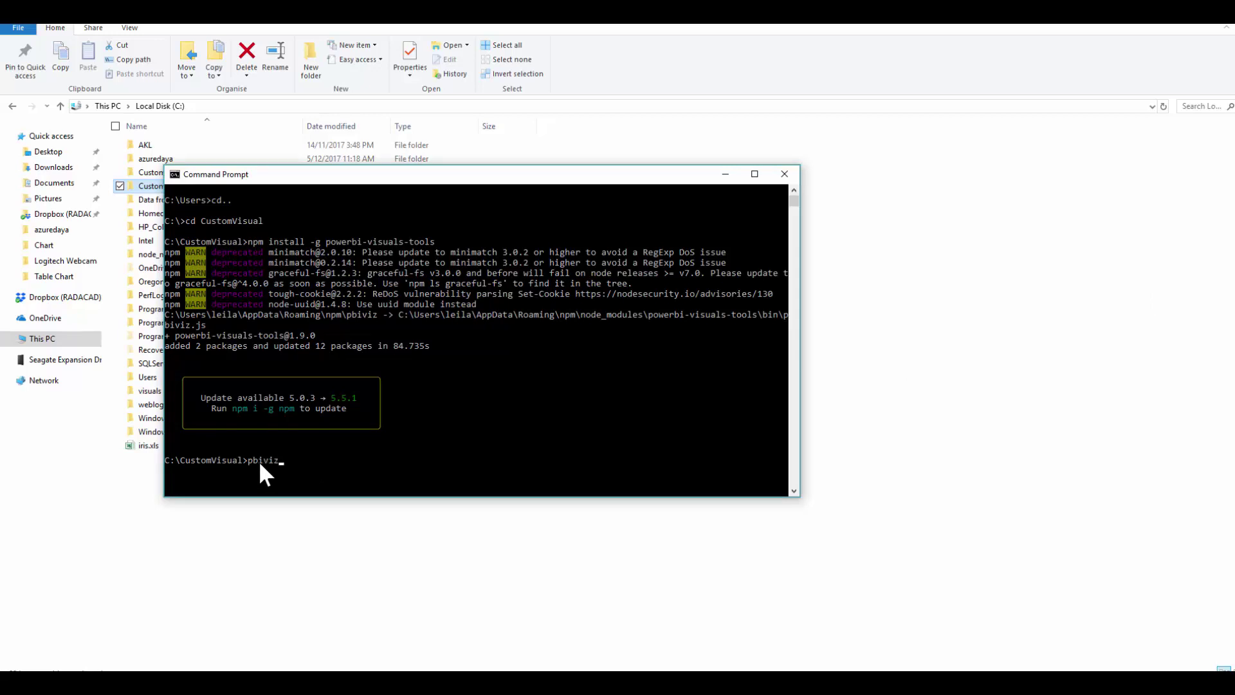
type("pbiviz")
key("Return")
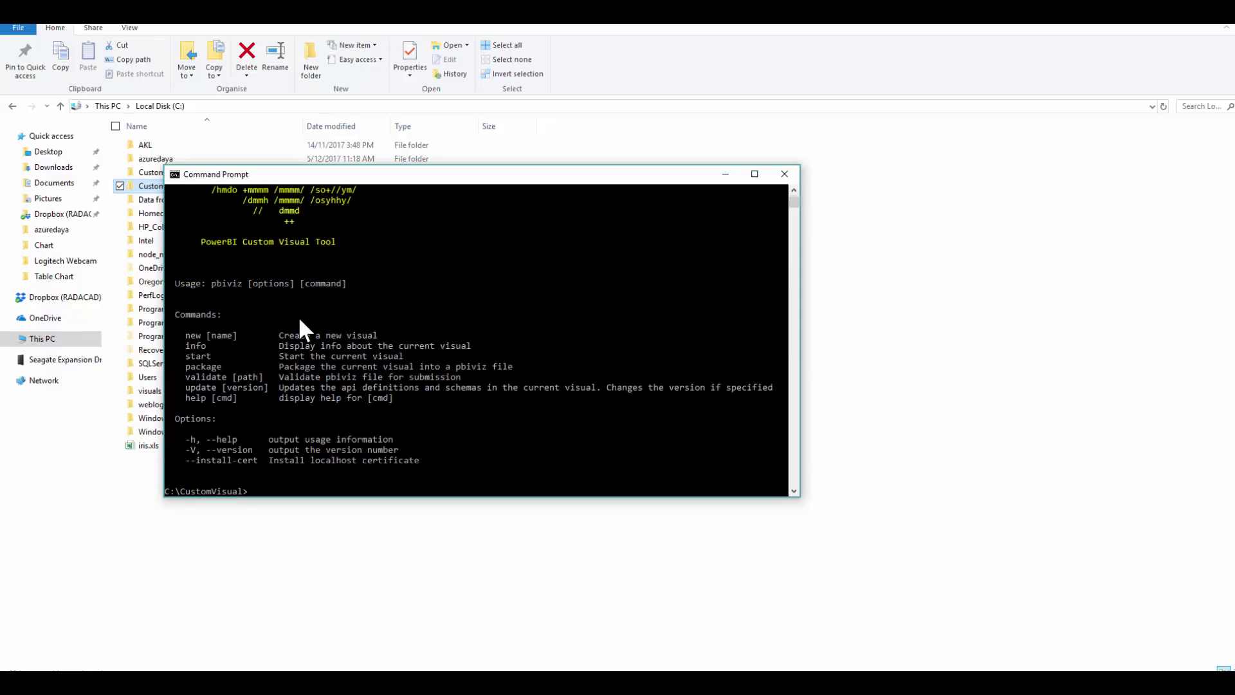
scroll(300, 360, "up", 3)
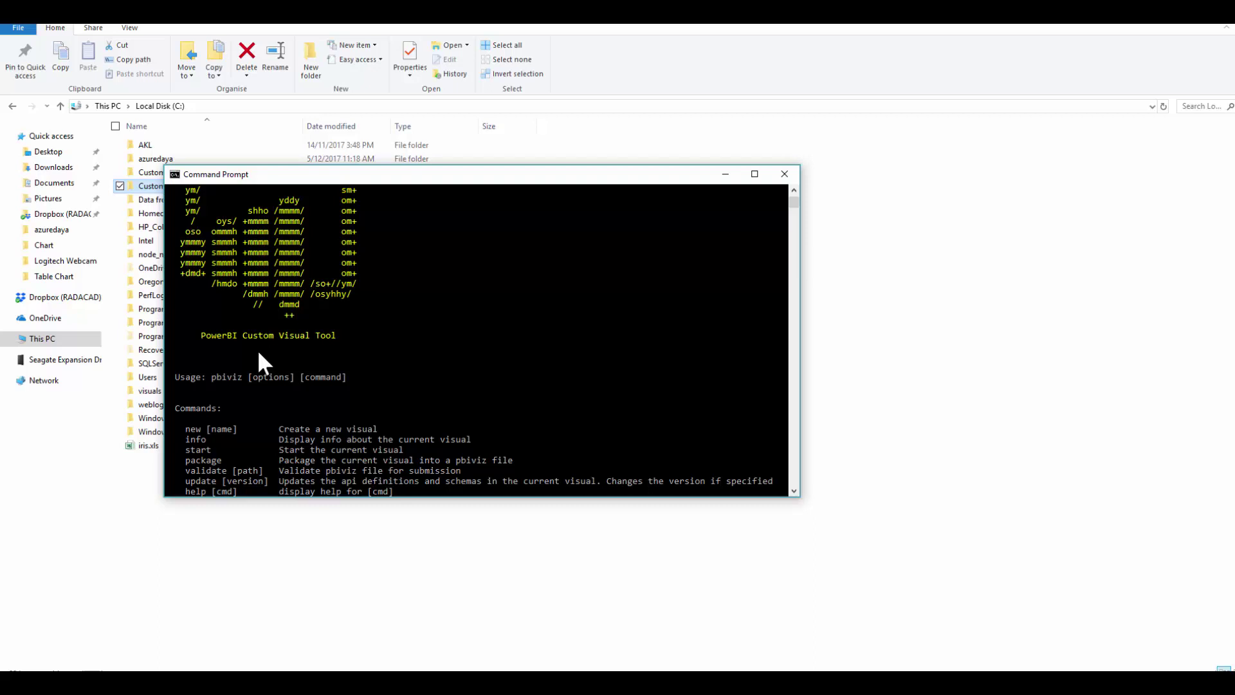
scroll(259, 354, "down", 6)
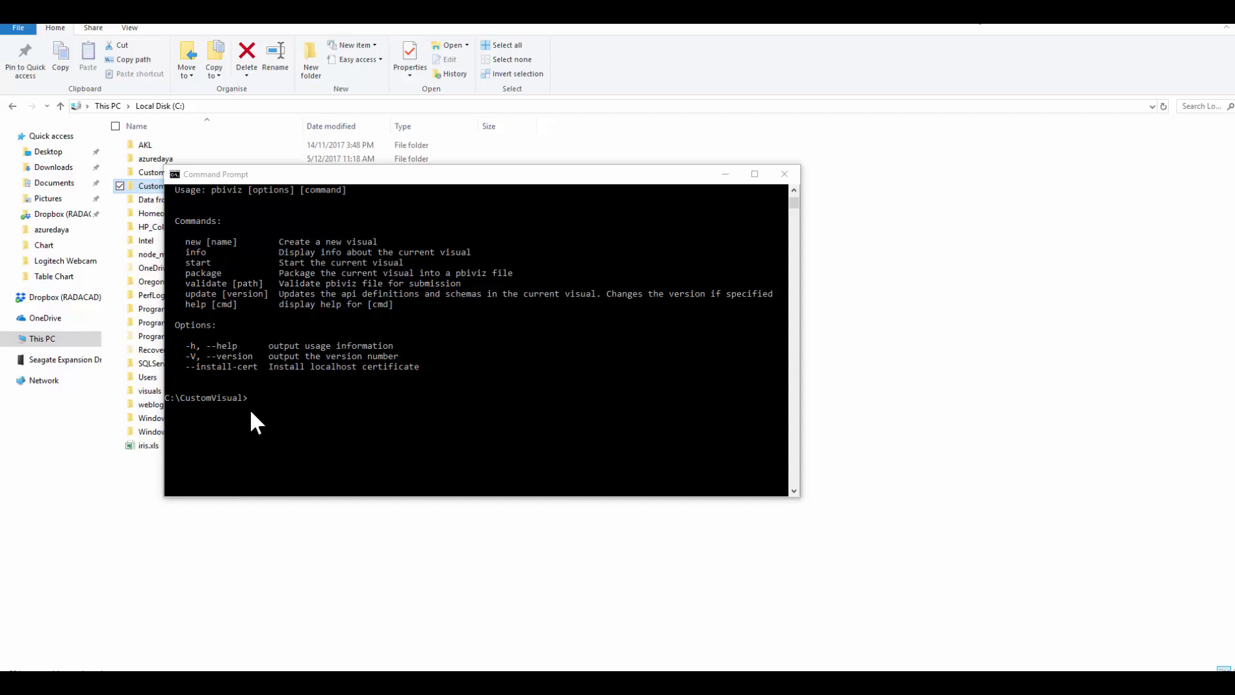
Create the project with pbiviz new sampleRHTMLVisual -t rhtml.
left_click(255, 398)
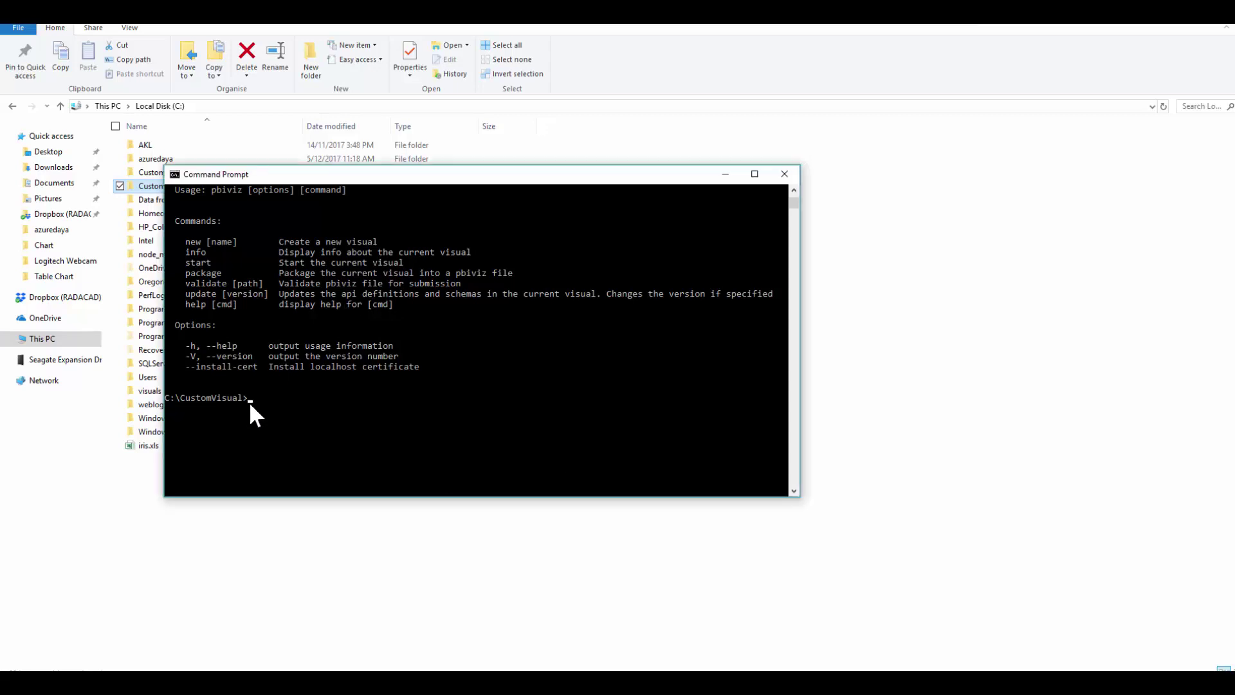
type("pbiviz new sampleRHTMLVisual -t rhtml")
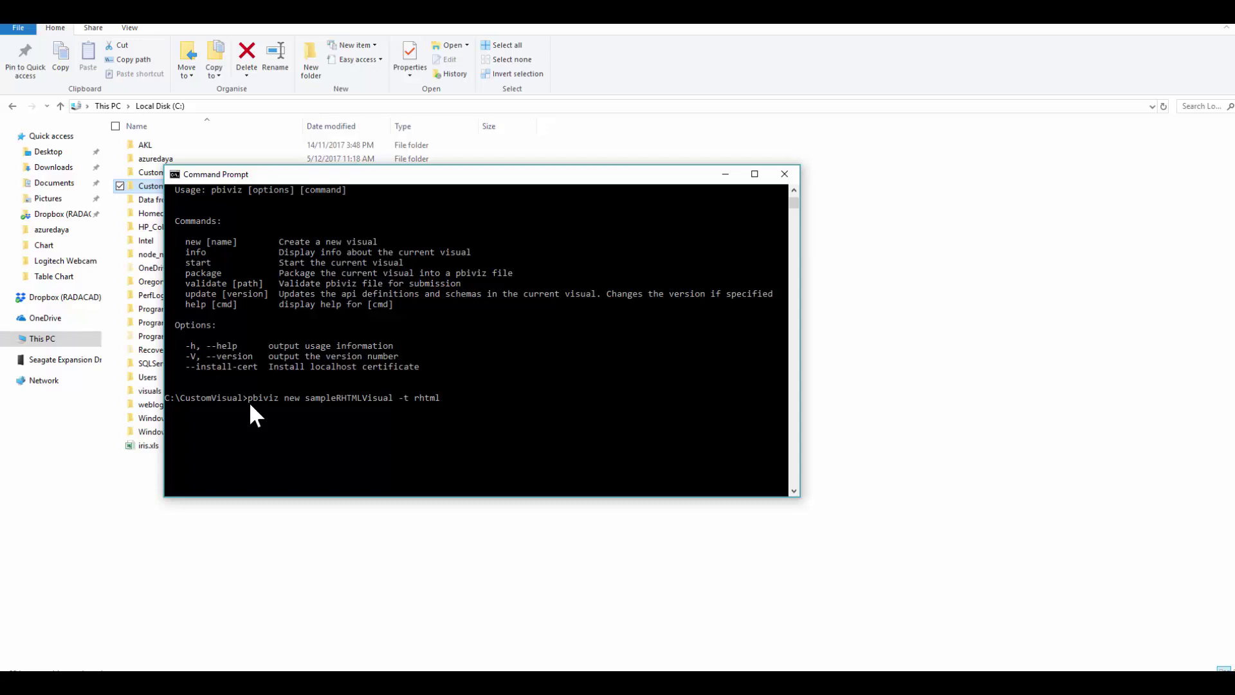
key("Return")
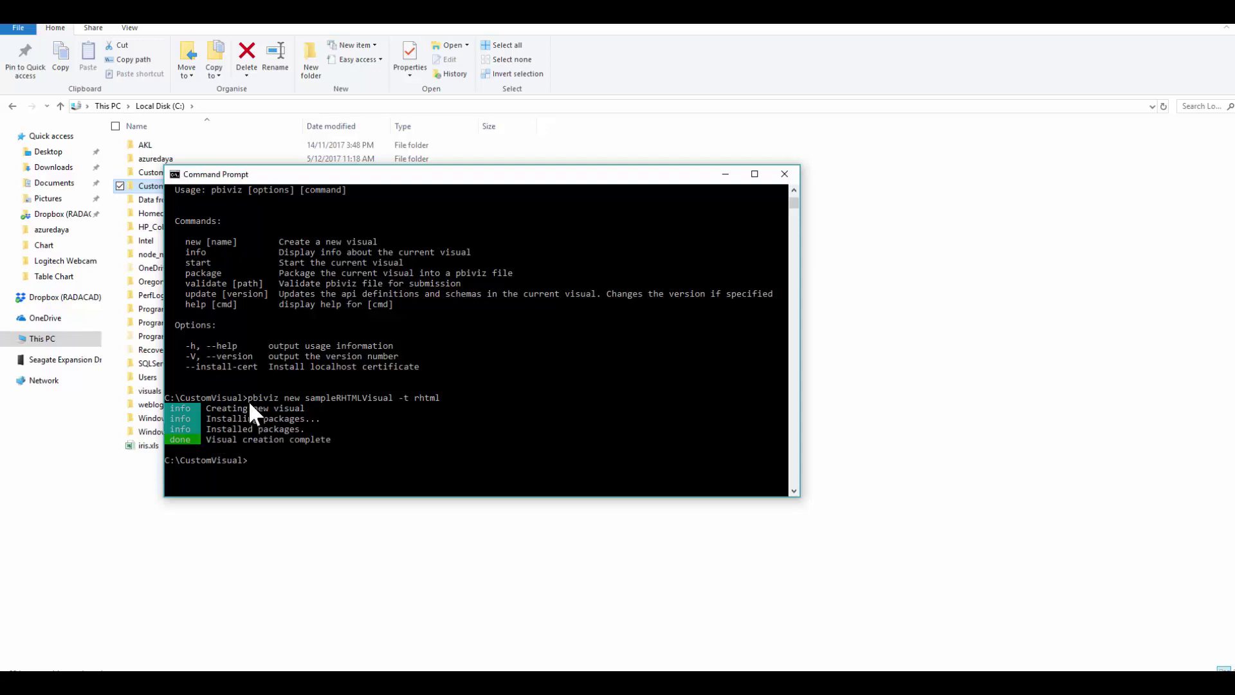
Inspect the generated files in CustomVisual\sampleRHTMLVisual, then go back to the Command Prompt.
double_click(158, 188)
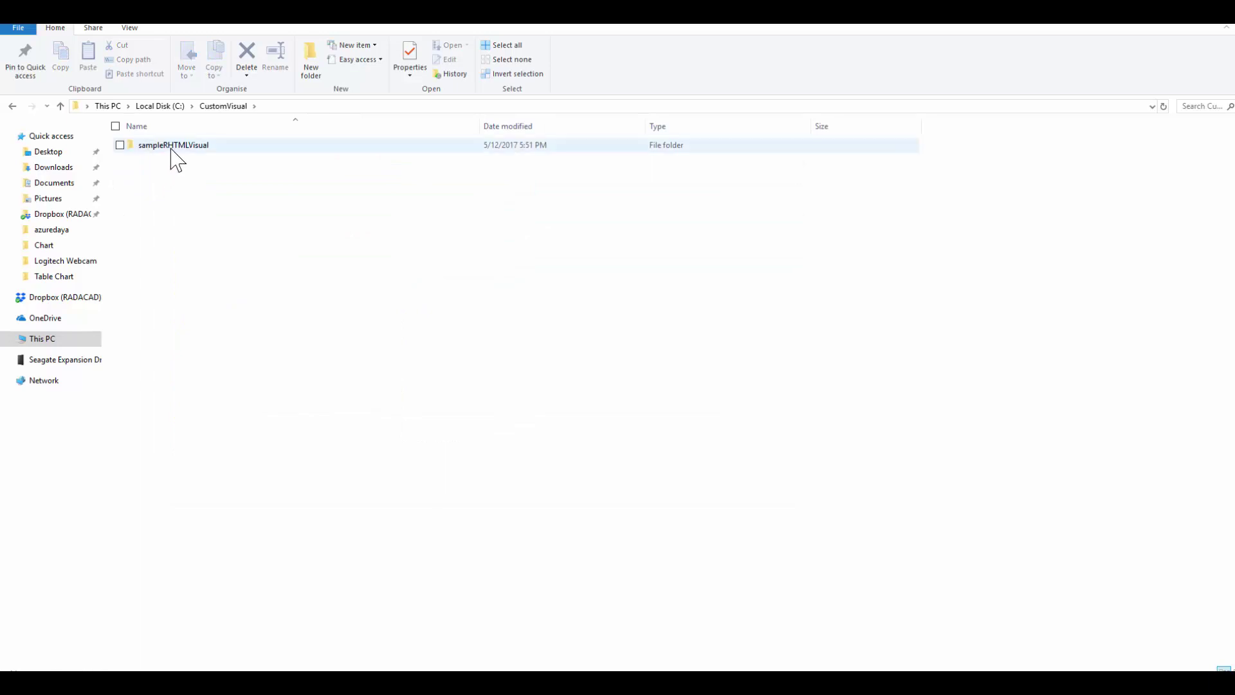
double_click(168, 152)
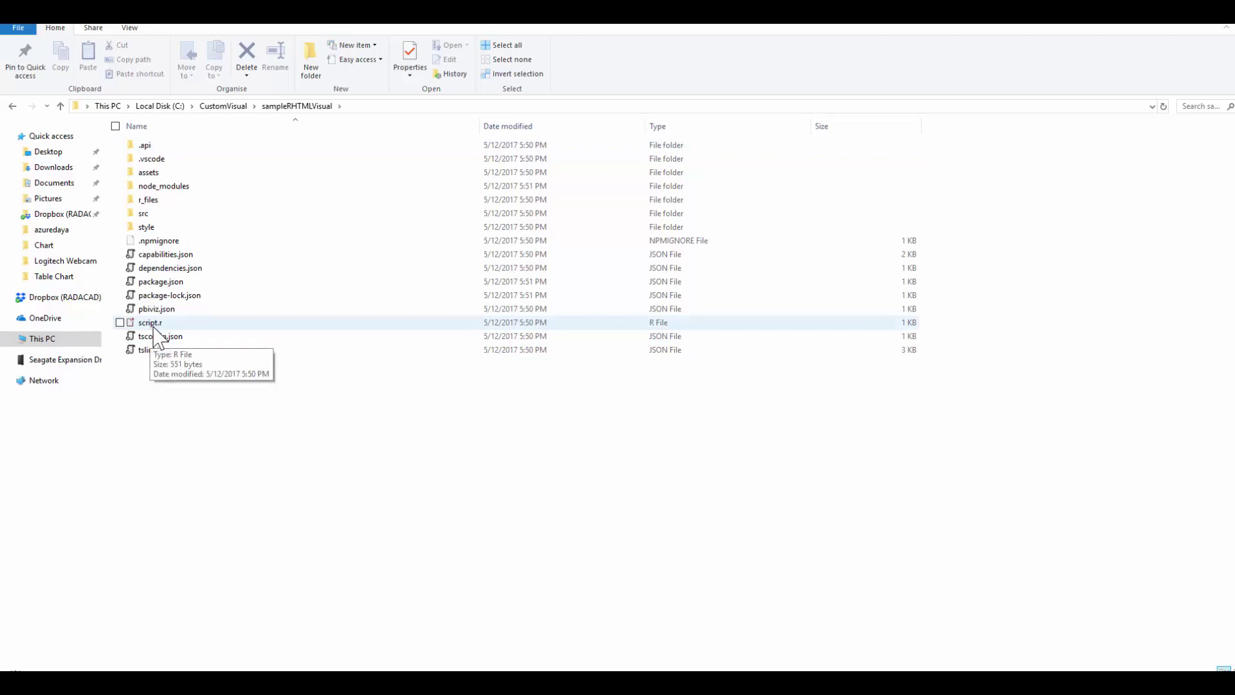
left_click(224, 107)
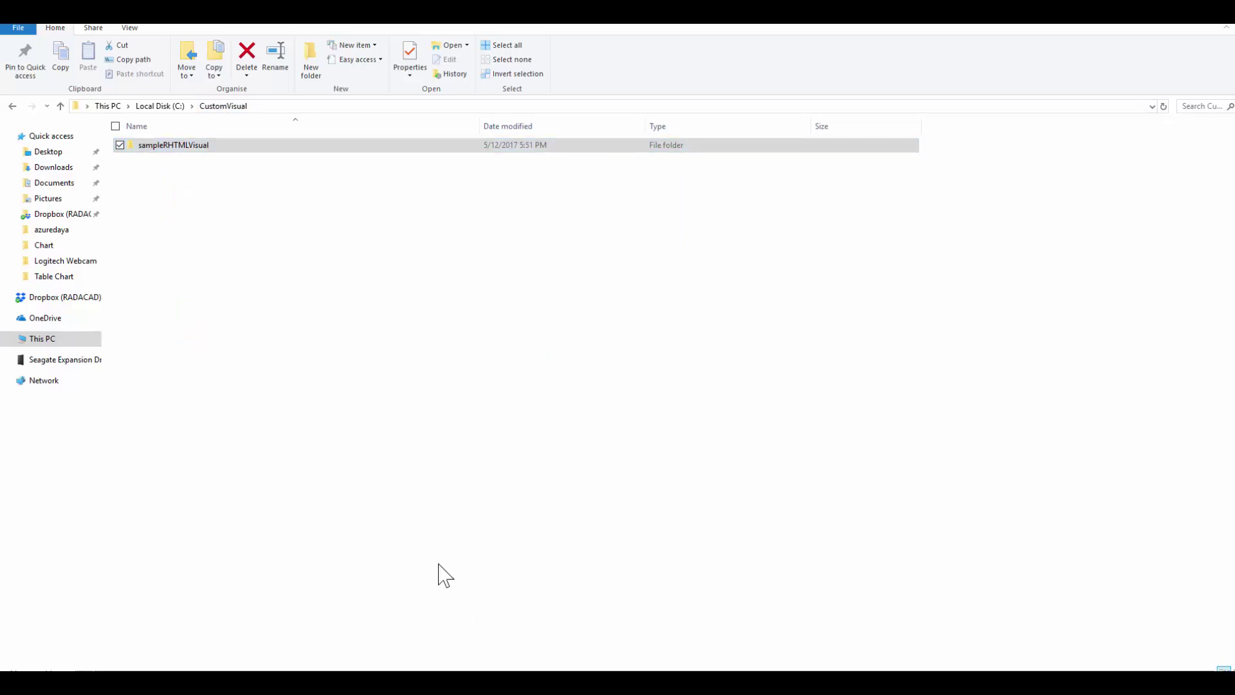
key("alt+Tab")
Move into sampleRHTMLVisual and run pbiviz package to build the visual.
type("cd sampleRHTMLVisual")
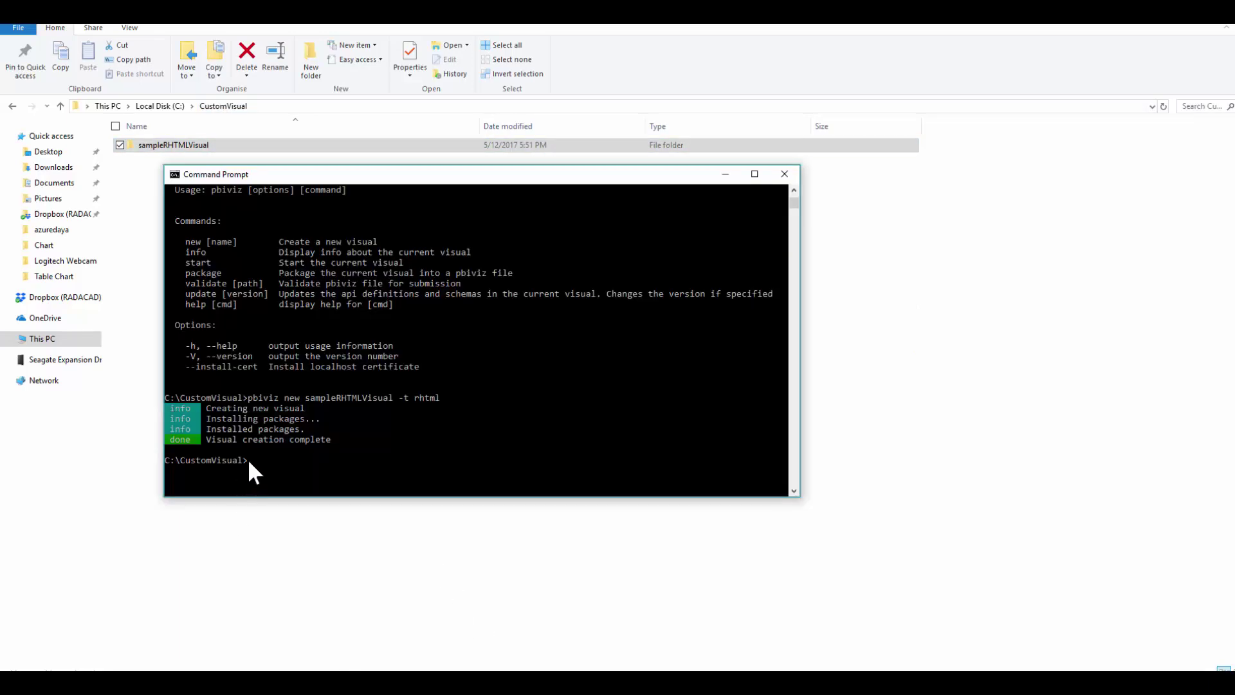
key("Return")
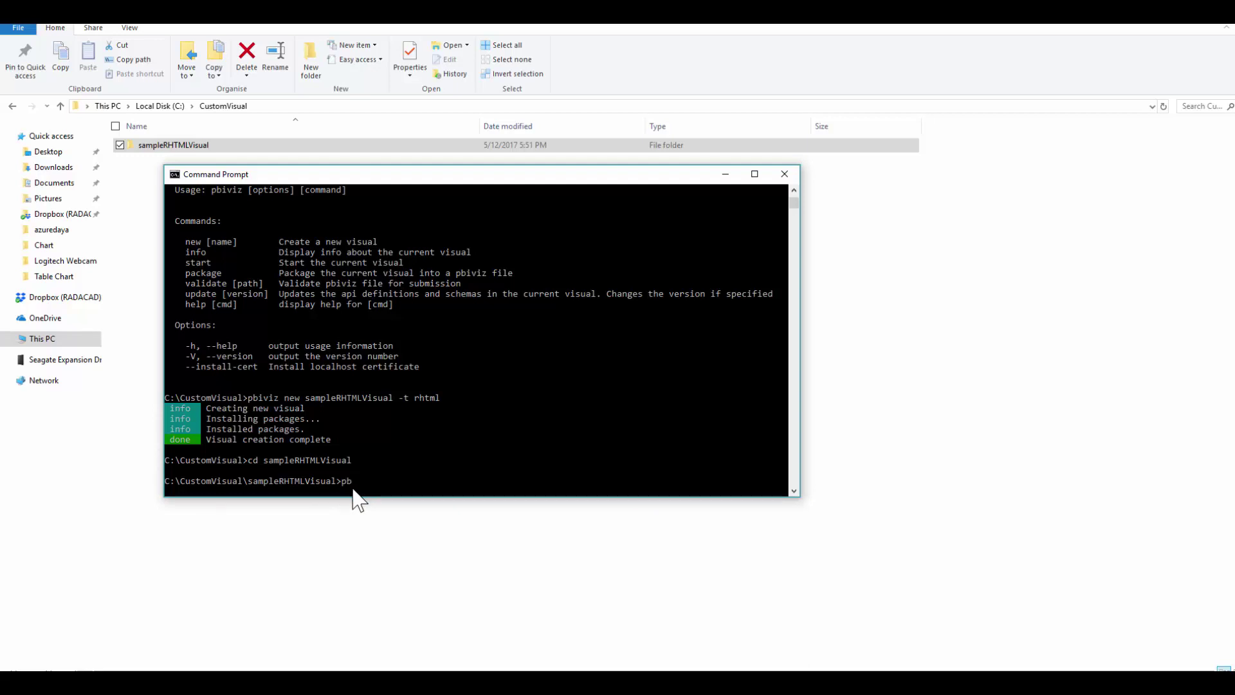
type("iviz package")
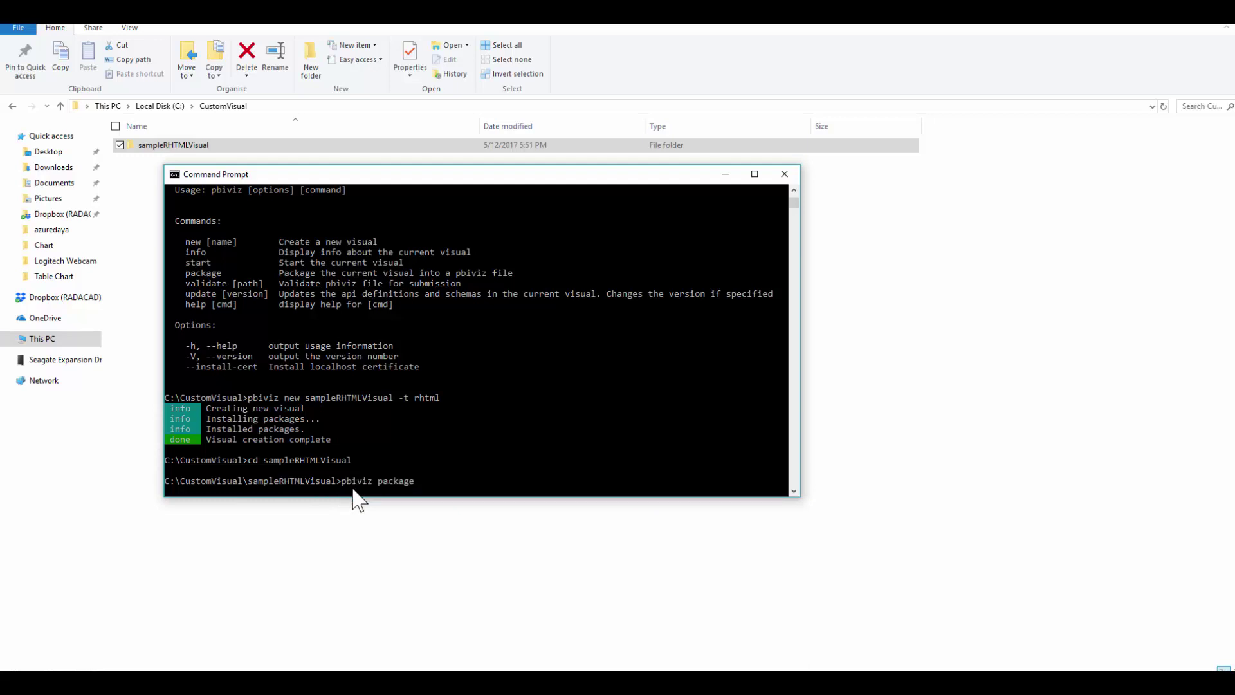
key("Return")
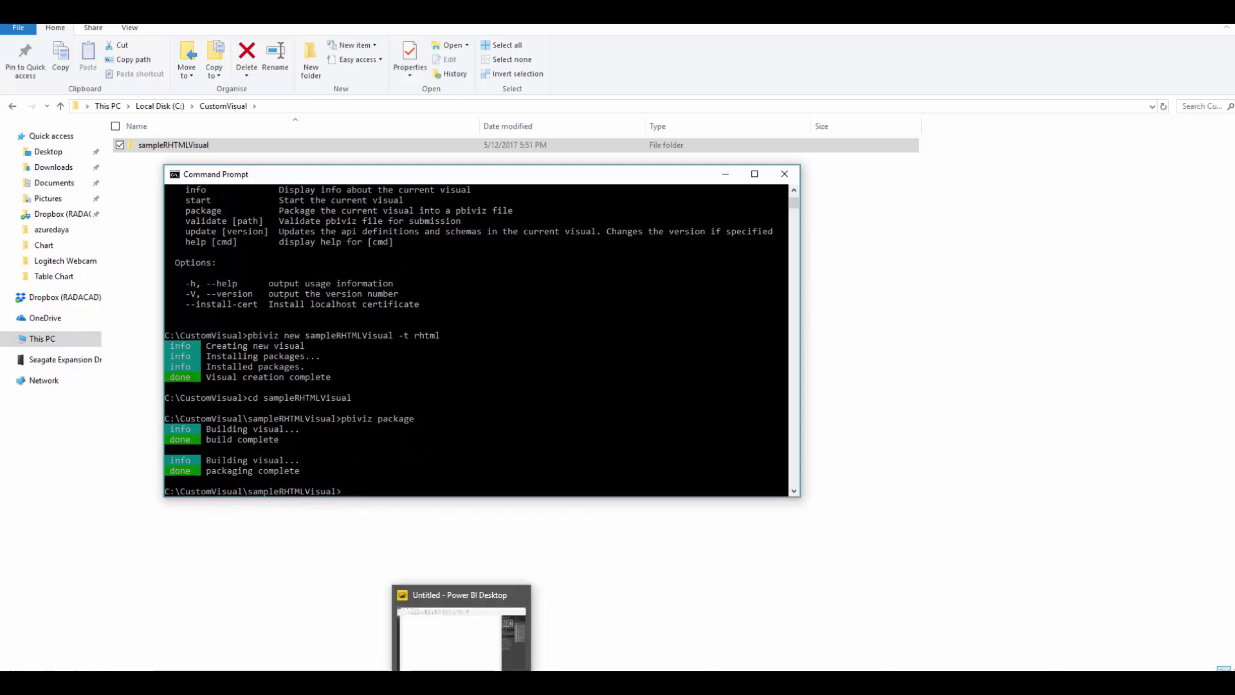
Confirm sampleRHTMLVisual.pbiviz exists in the dist folder, then switch to Power BI Desktop.
left_click(159, 152)
double_click(158, 152)
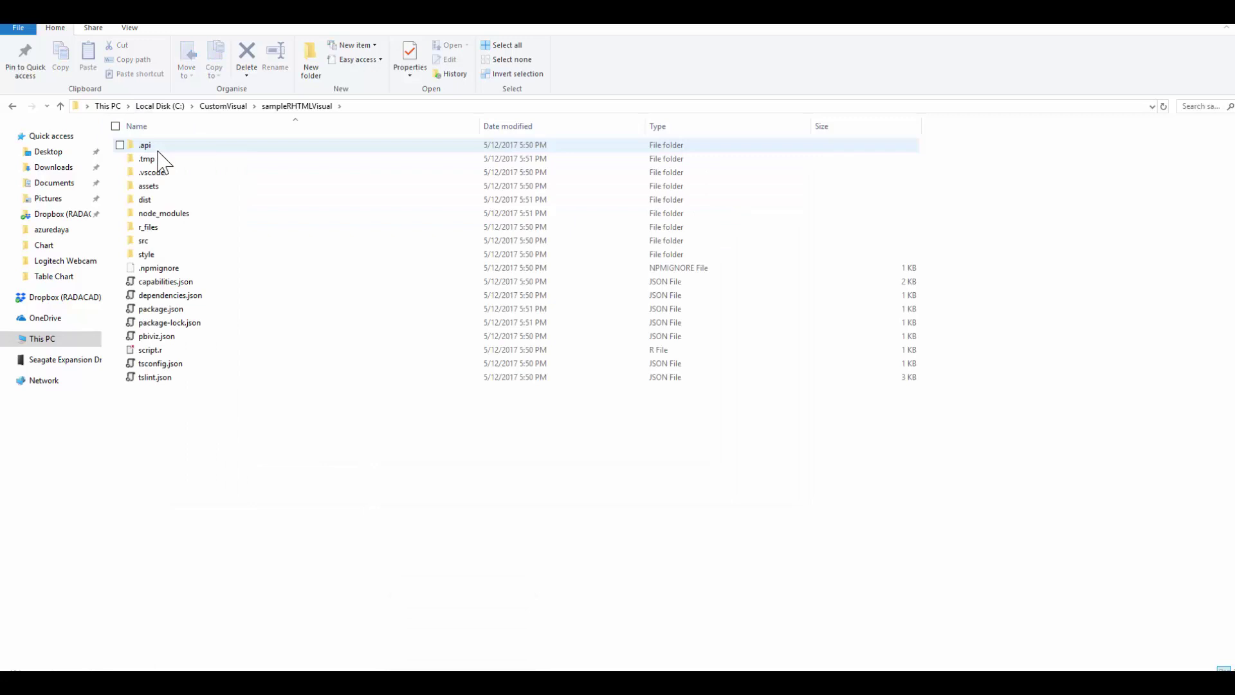
double_click(153, 203)
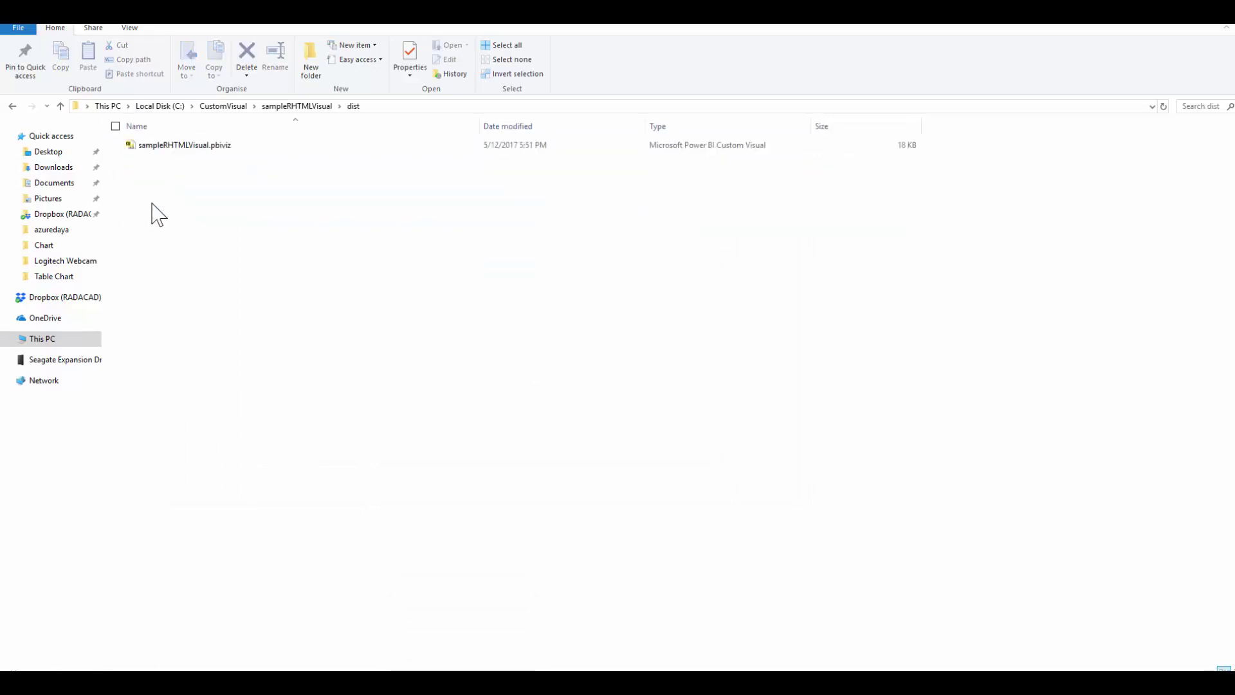
left_click(188, 148)
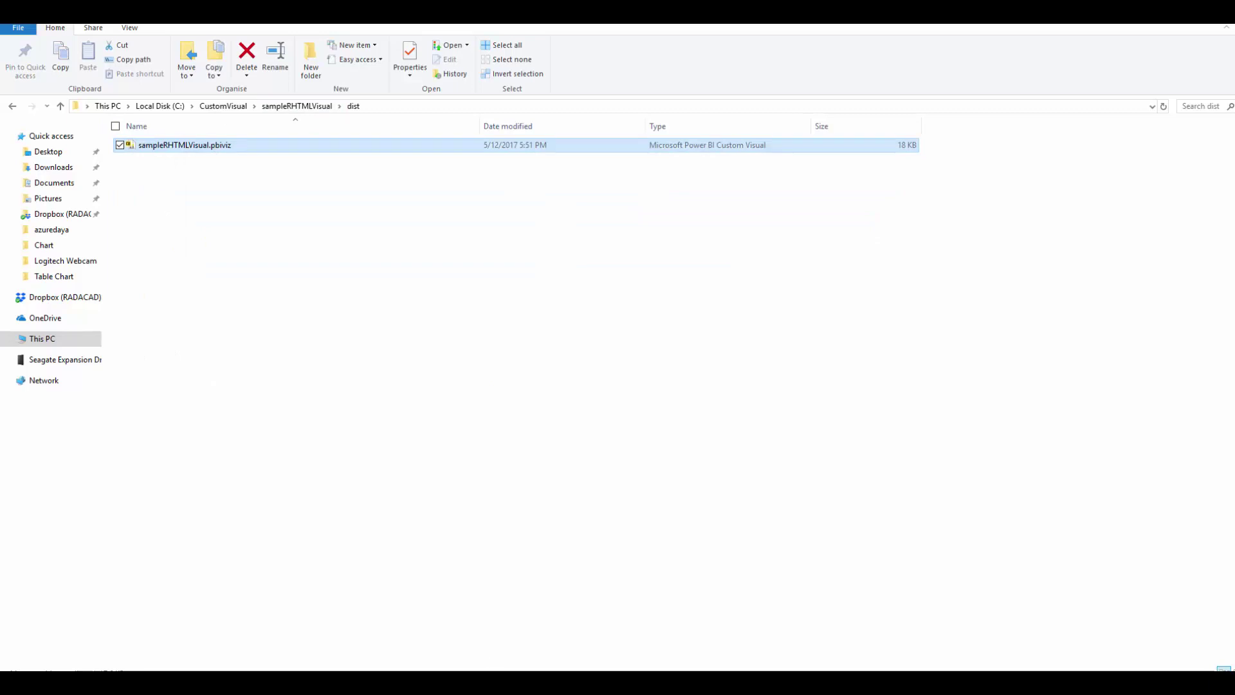
left_click(492, 682)
Choose Import from file in the Visualizations menu and accept the security warning.
left_click(1026, 216)
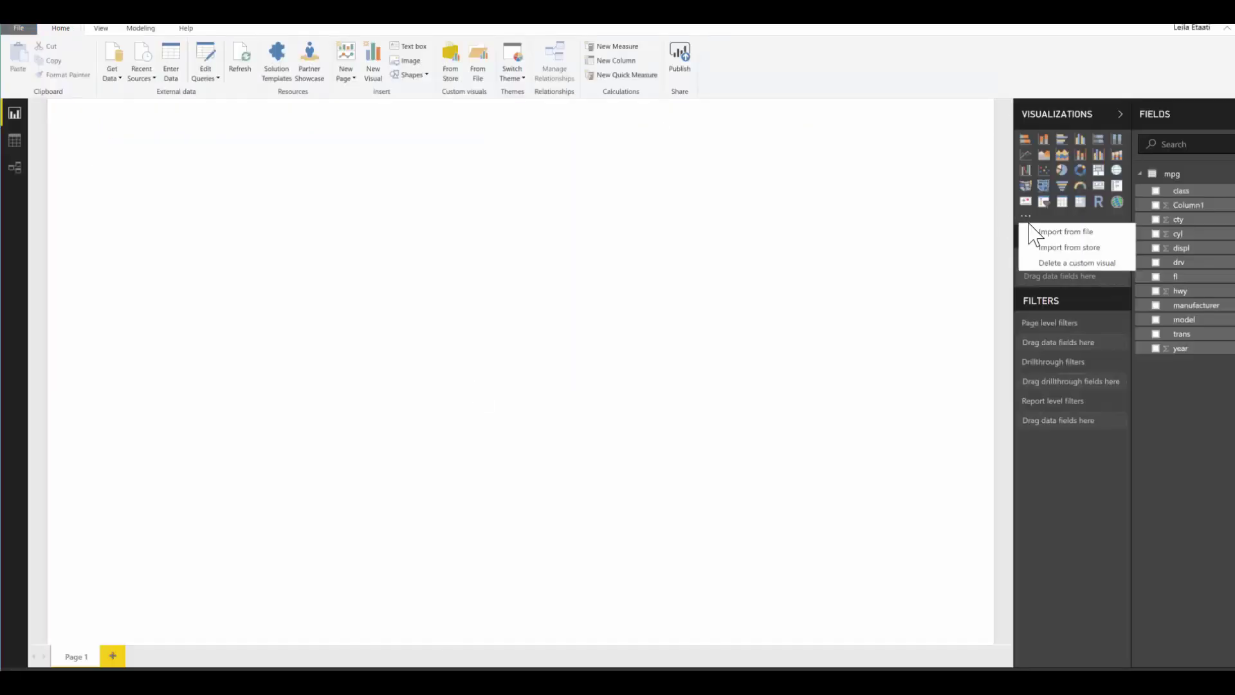
left_click(1066, 232)
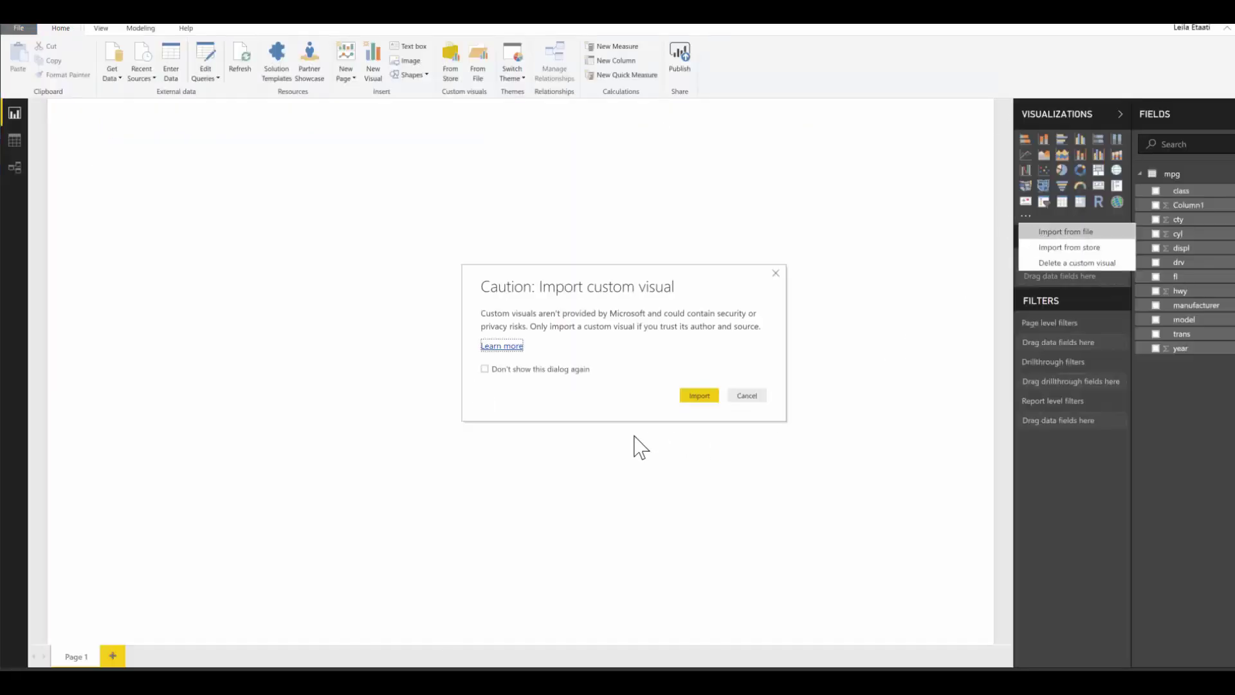
left_click(699, 395)
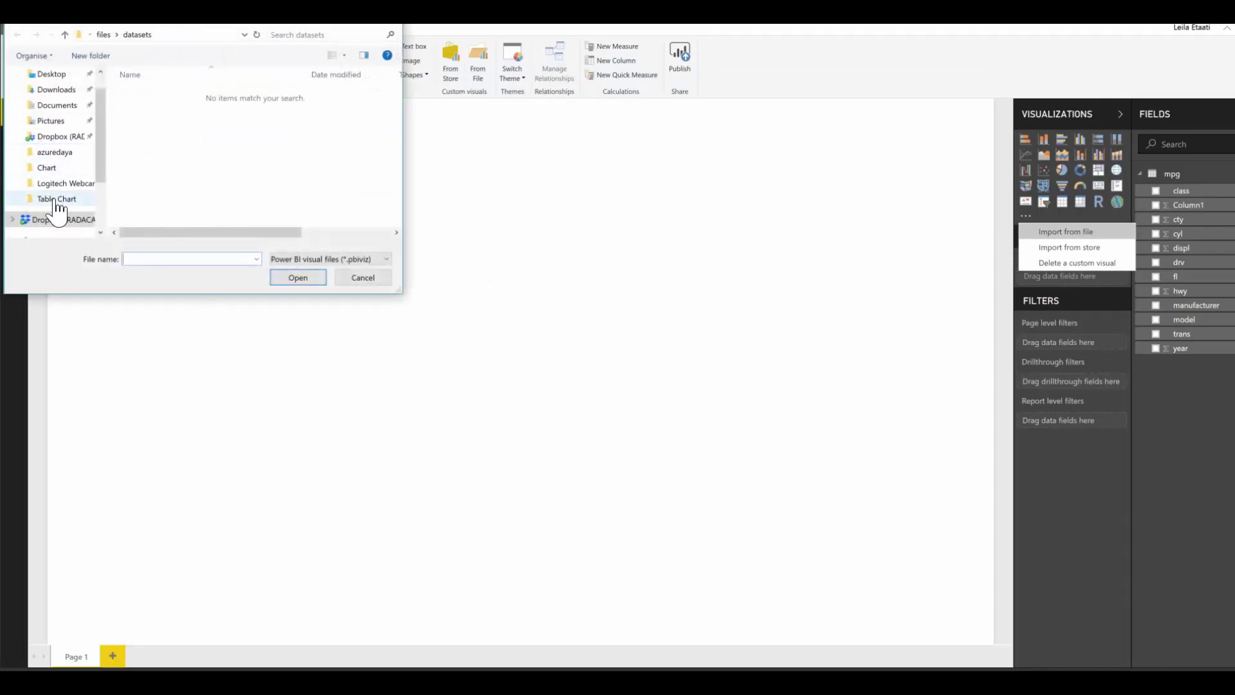
Select C:\CustomVisual\sampleRHTMLVisual\dist\sampleRHTMLVisual.pbiviz to import it.
scroll(57, 206, "down", 1)
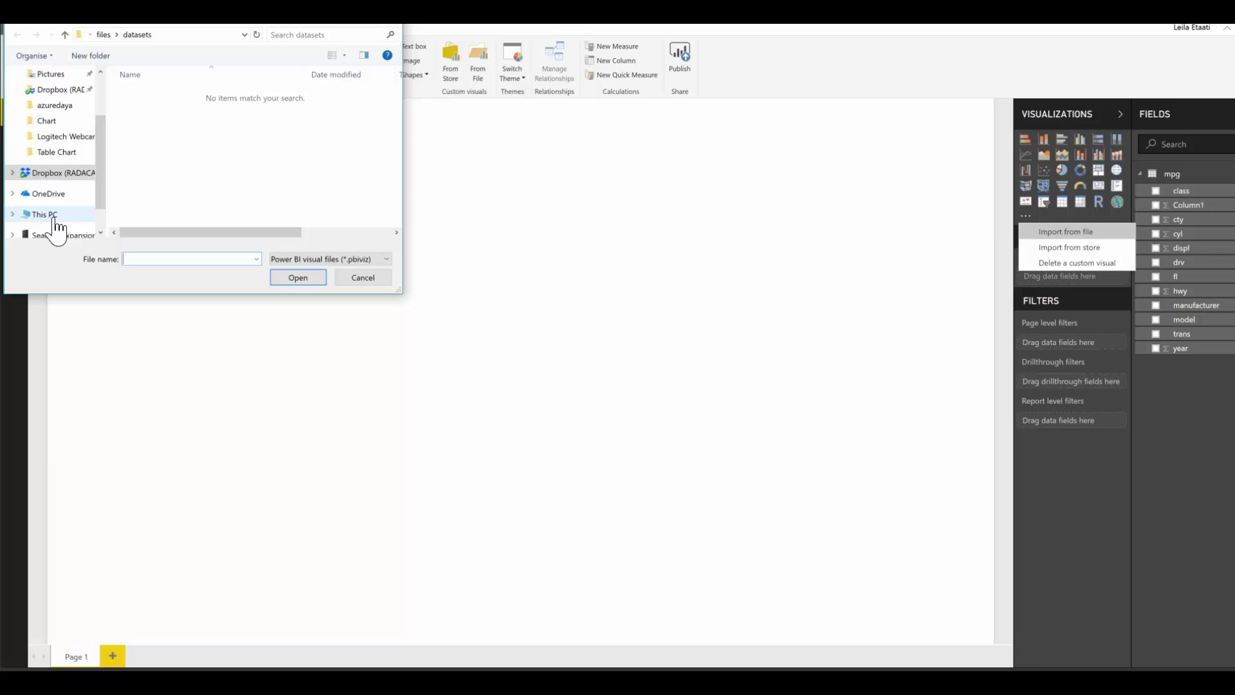
left_click(51, 215)
scroll(193, 235, "down", 5)
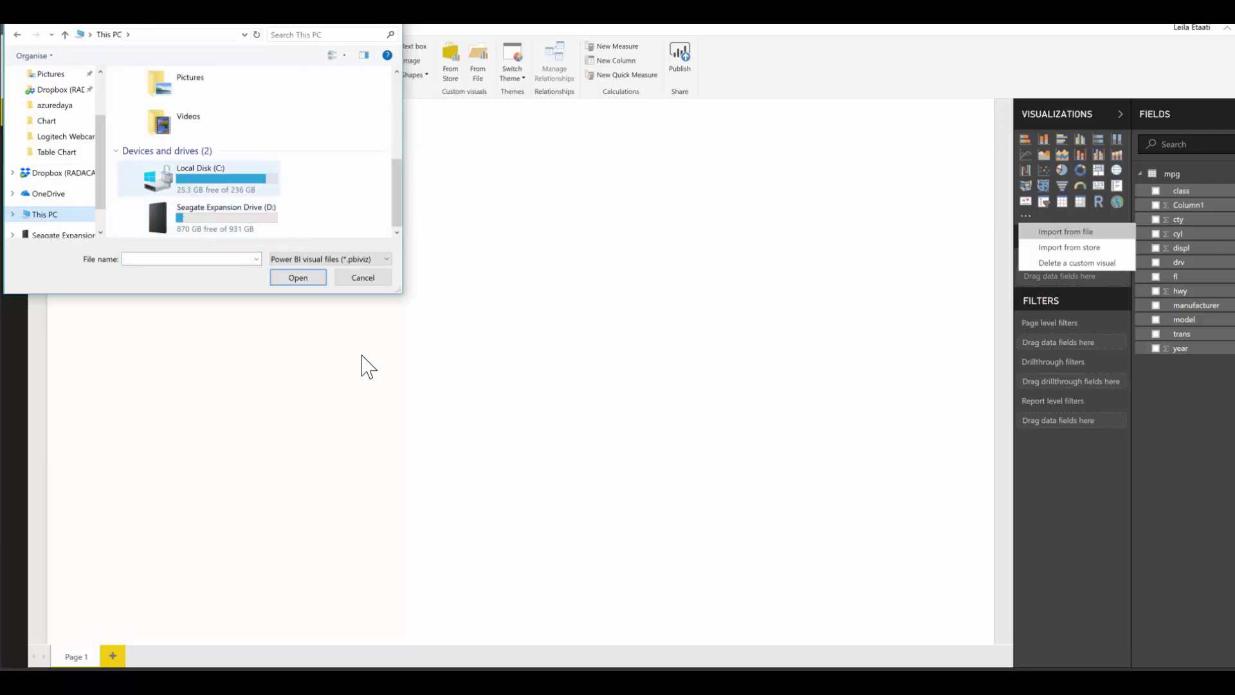
double_click(186, 184)
left_click(167, 137)
key("Return")
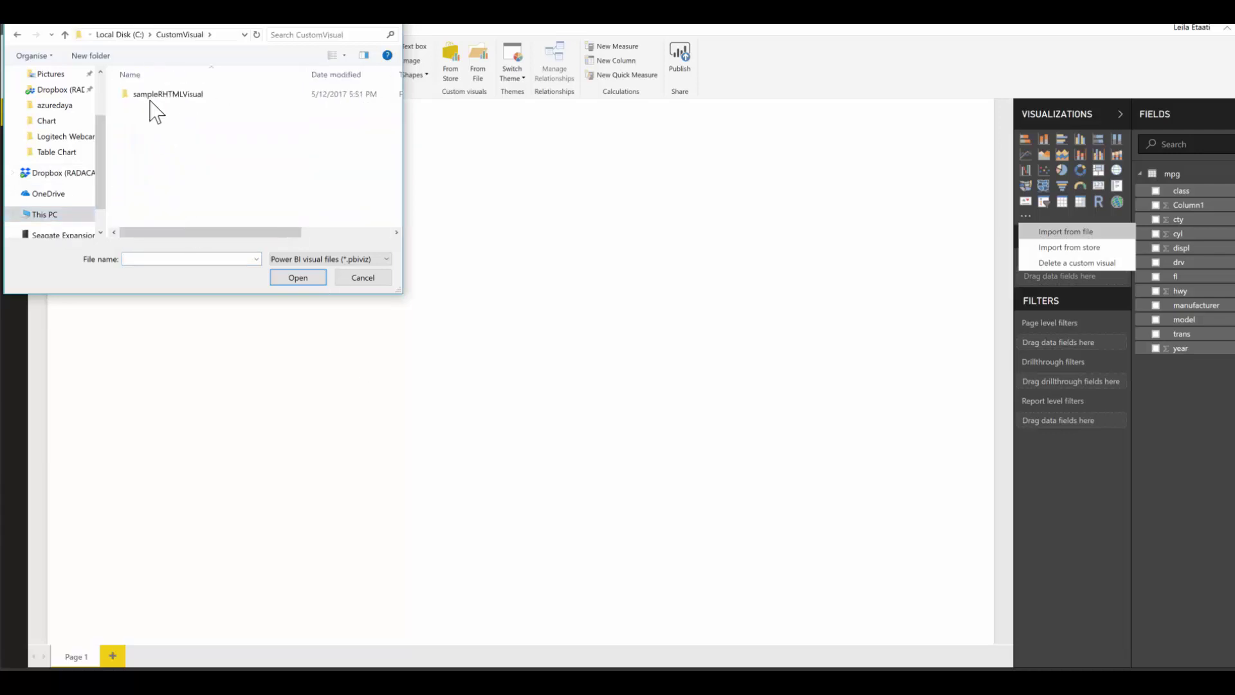
double_click(152, 95)
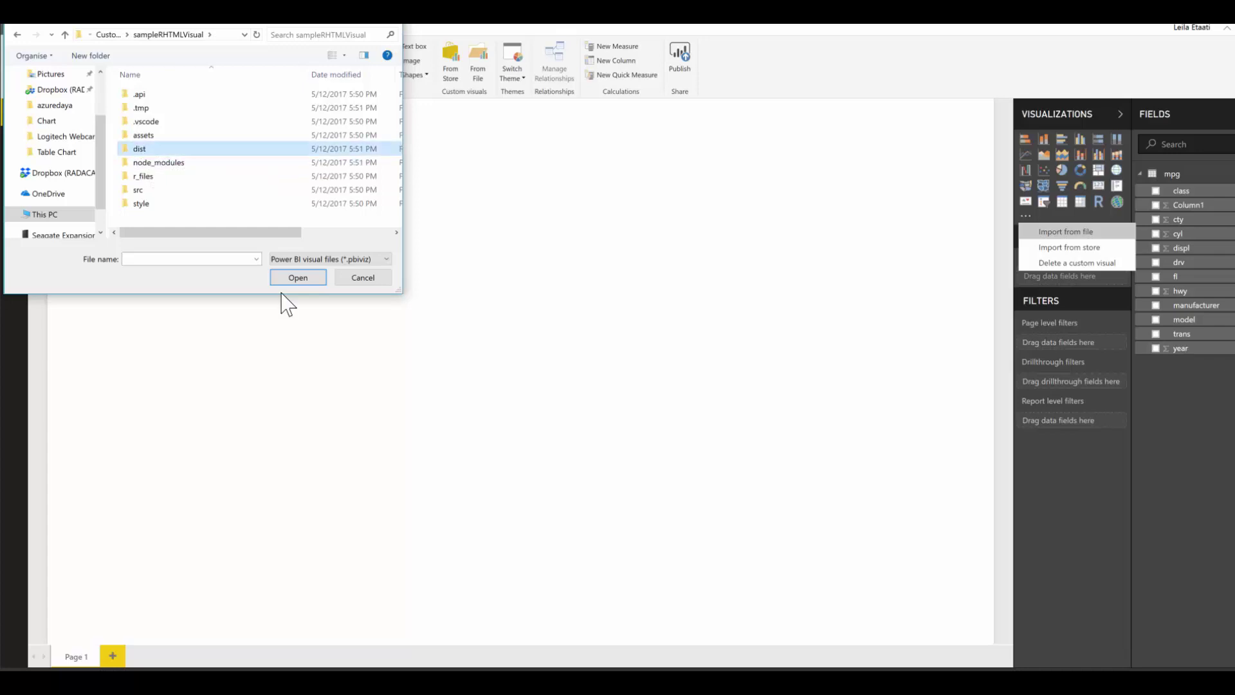
double_click(145, 148)
left_click(148, 94)
key("Return")
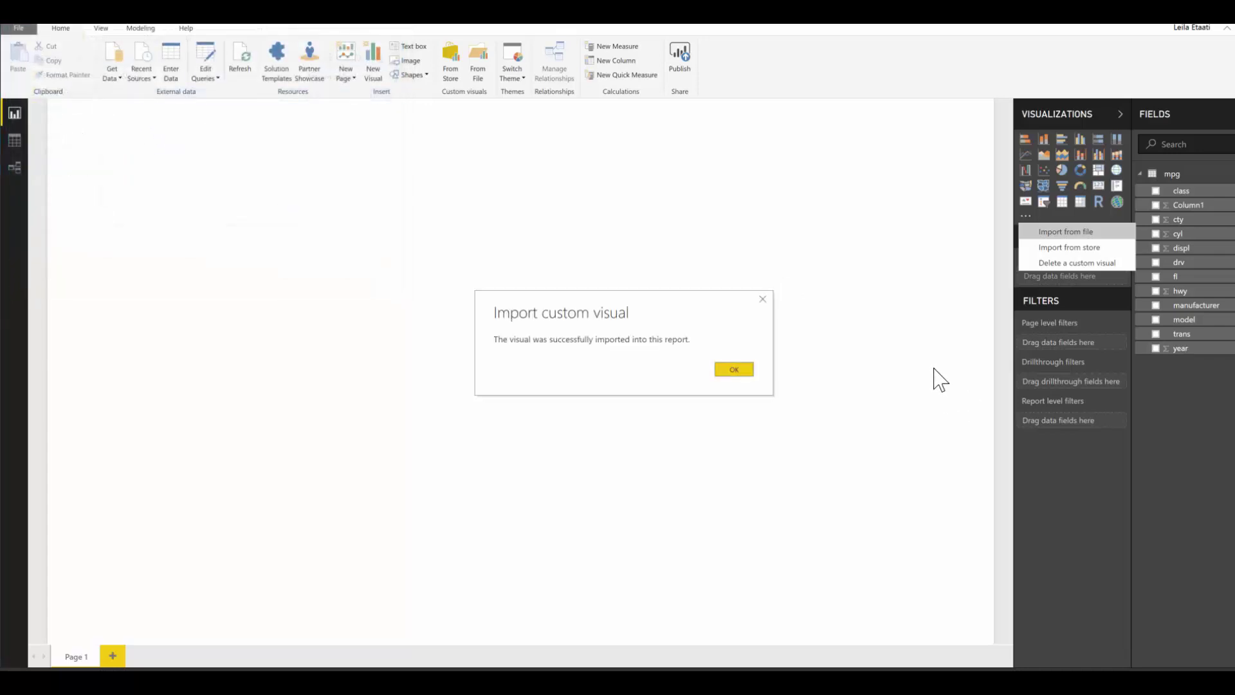
Add the imported sampleRHTMLVisual to the page, enable script visuals, and feed it the cyl field.
left_click(734, 370)
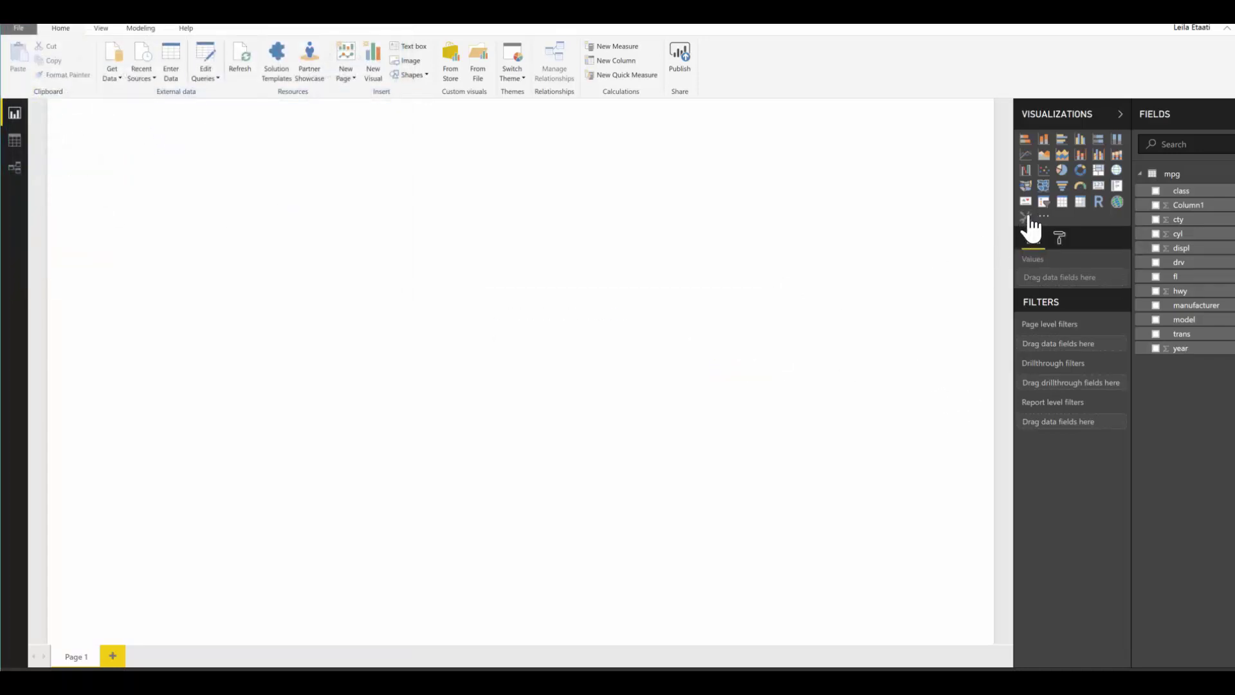
left_click(1026, 218)
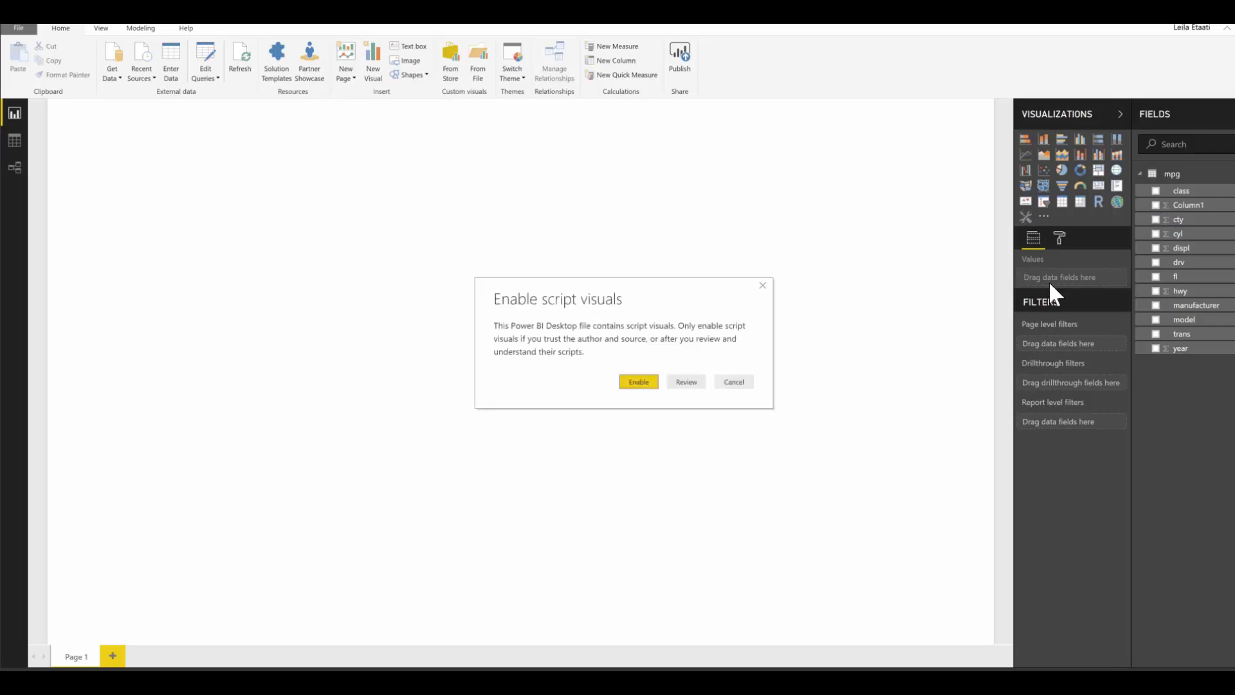
left_click(651, 381)
left_click(1156, 233)
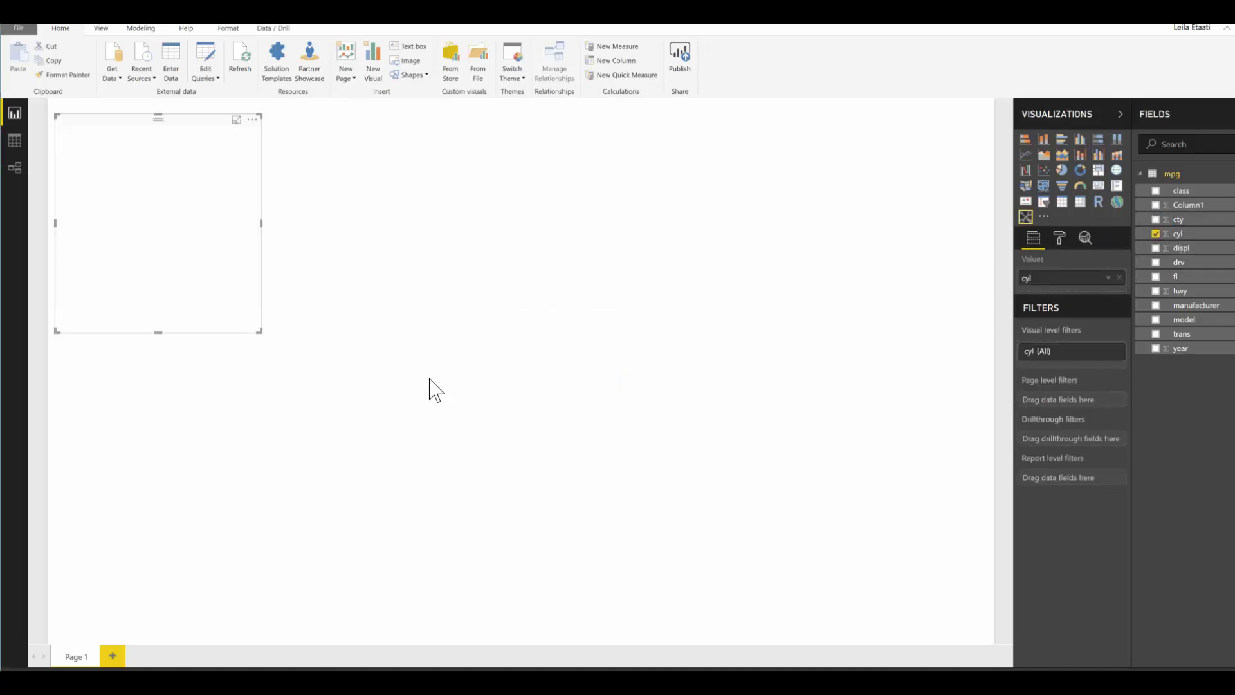
Enlarge the visual across the page and box-zoom onto the versicolor and virginica histogram bars.
left_click_drag(261, 332, 667, 518)
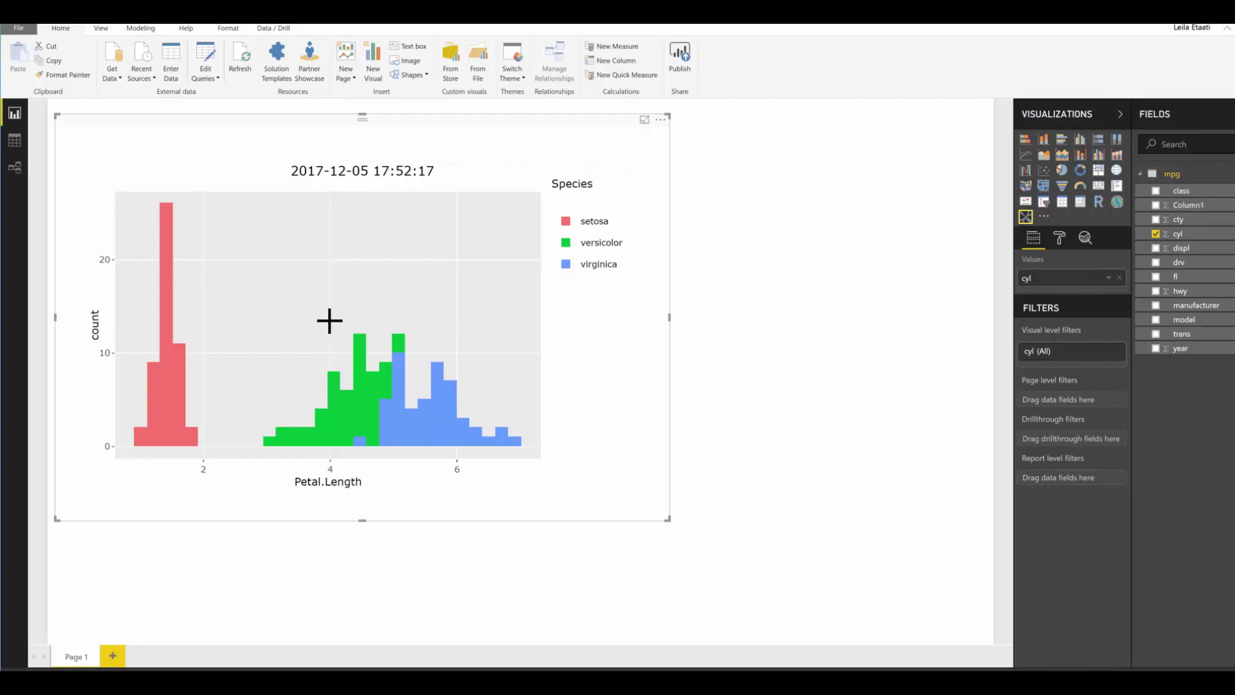
left_click_drag(322, 310, 542, 457)
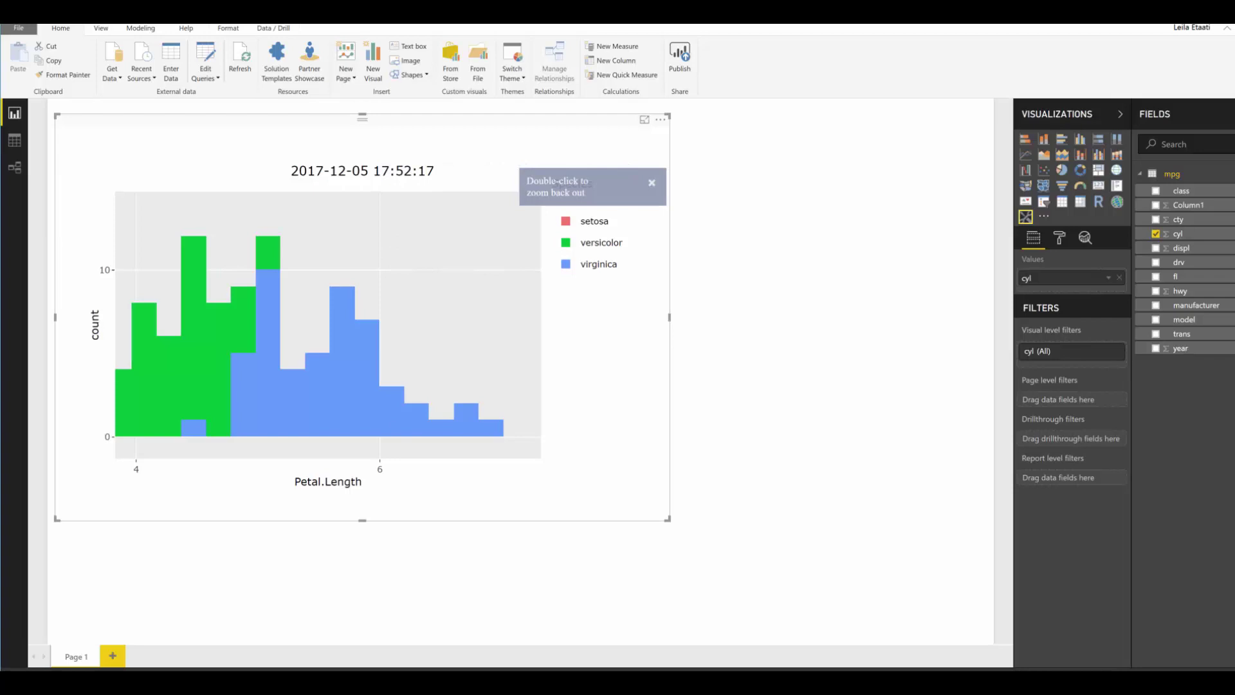
key("alt+Tab")
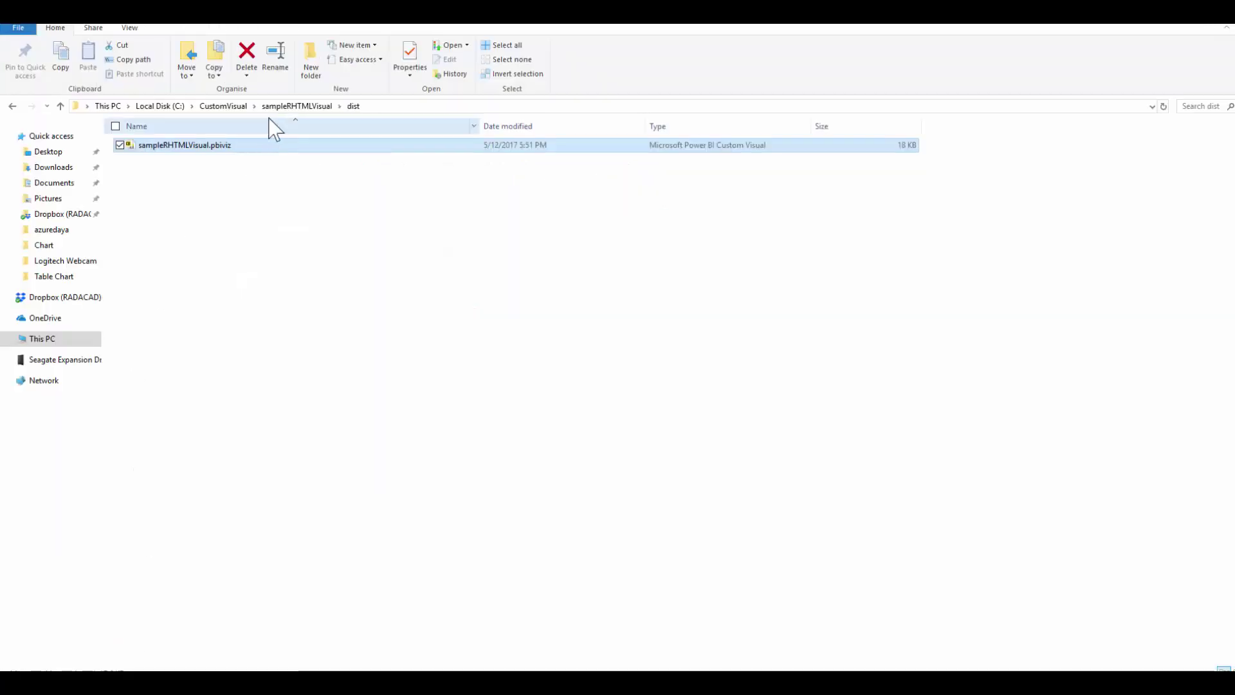
Open script.r from the sampleRHTMLVisual folder with RStudio.
left_click(296, 106)
left_click(156, 353)
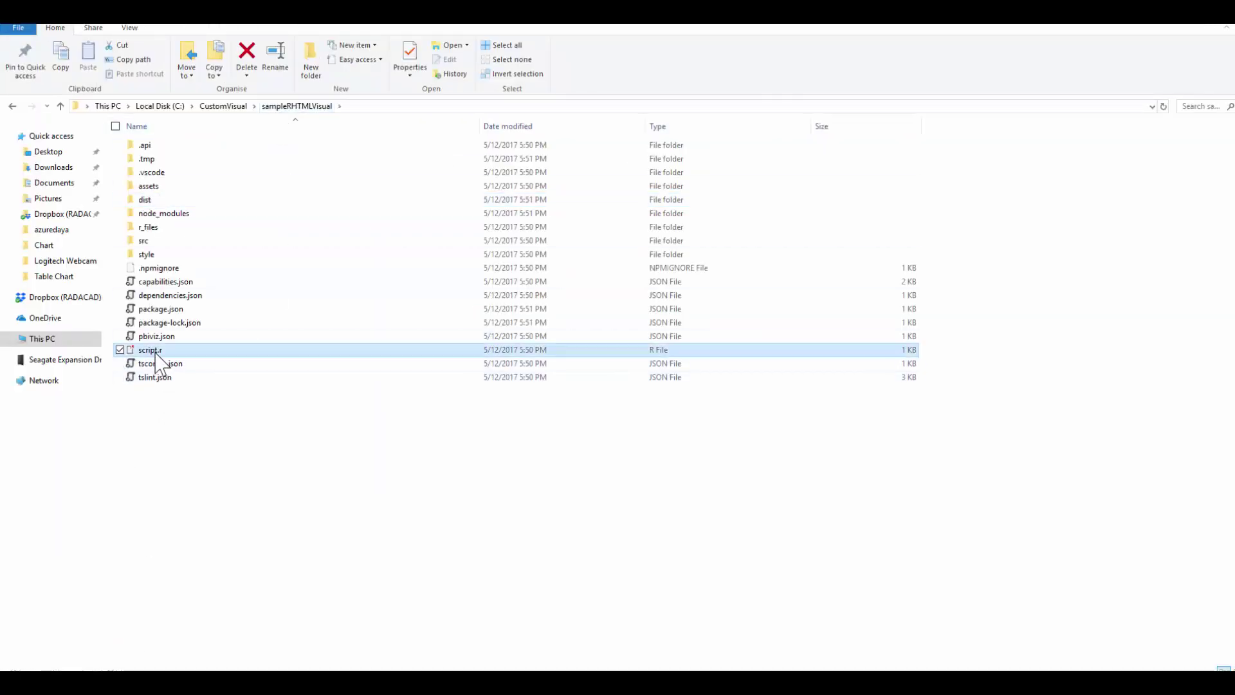
right_click(157, 358)
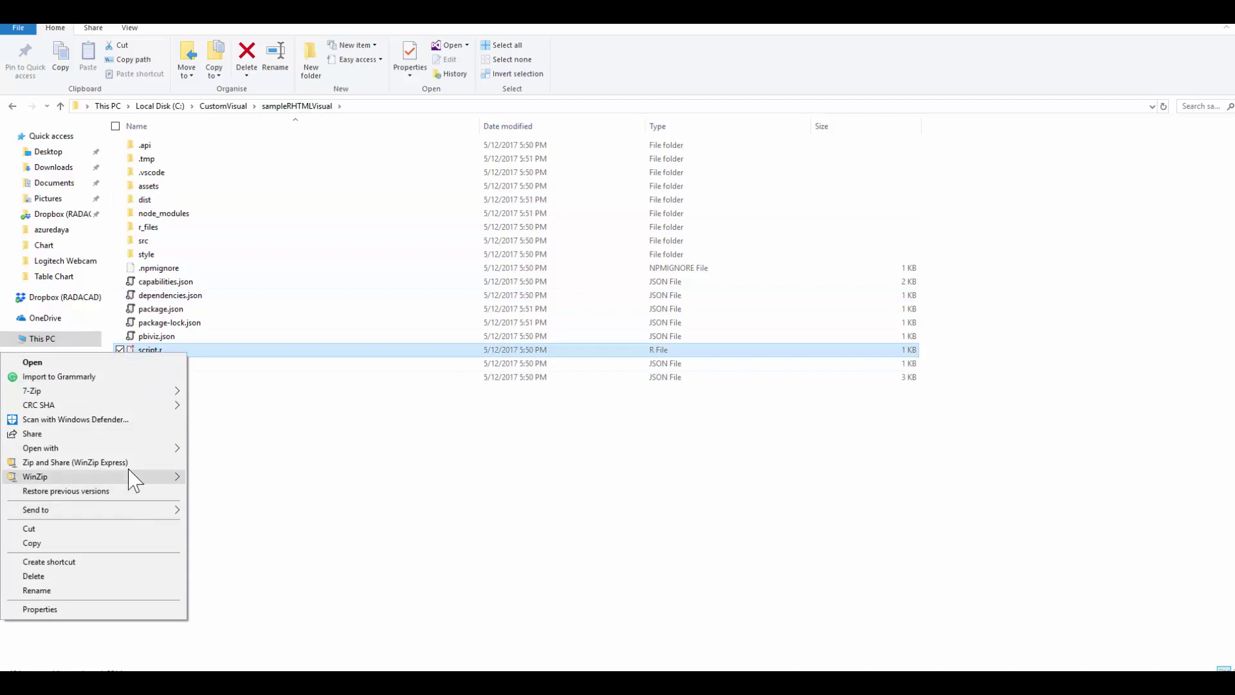
mouse_move(128, 449)
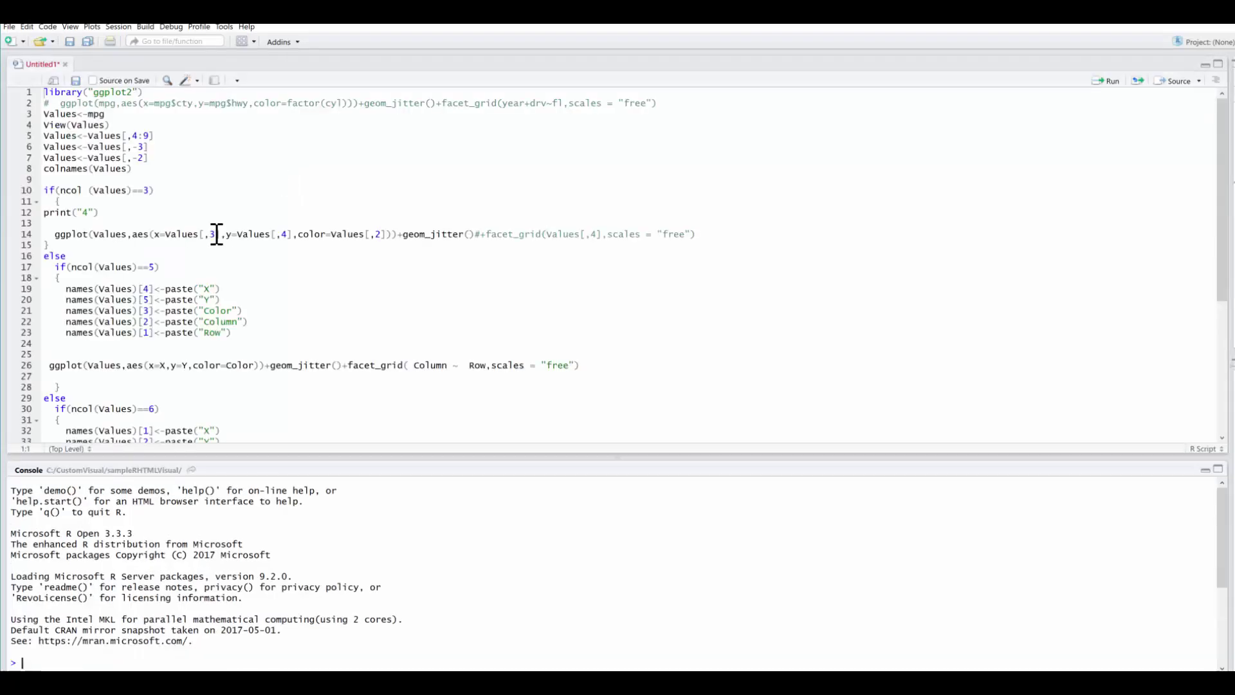
Run line 9 of the Untitled1 mpg ggplot test script in RStudio.
left_click(116, 187)
key("ctrl+Return")
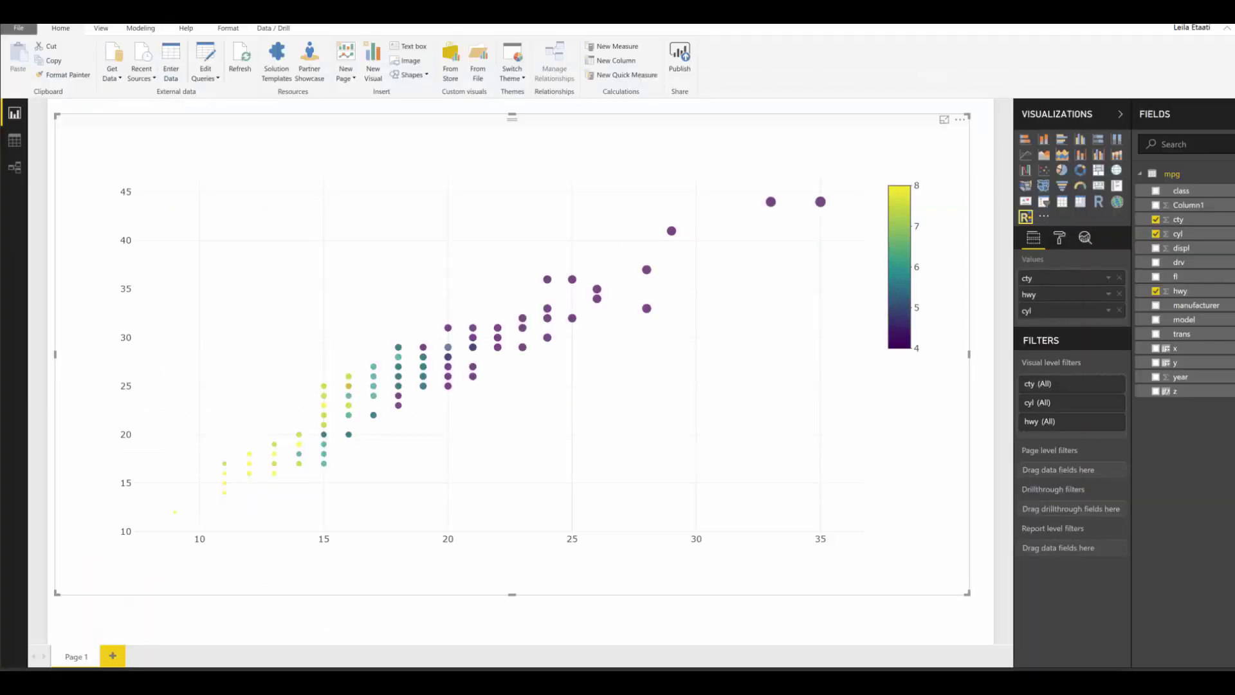
Zoom the scatter plot into the higher-mileage cty 24–29 points, reset its axes, then view the faceted 1999/2008 chart.
mouse_move(657, 340)
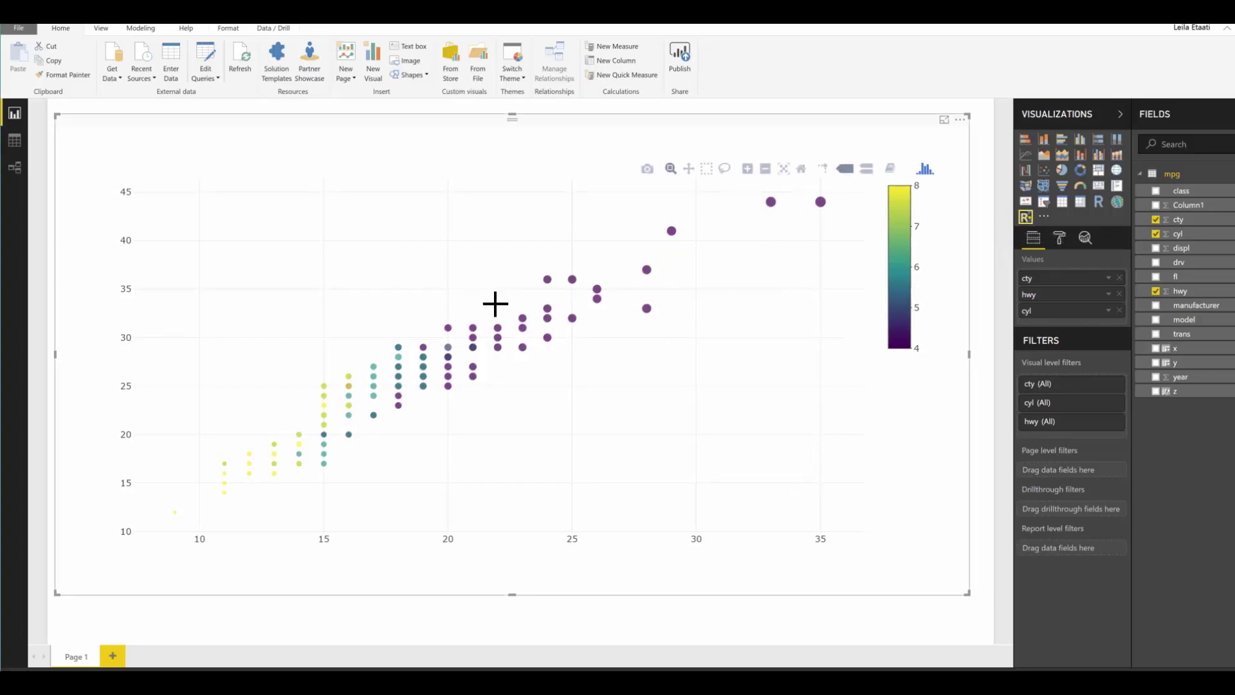
left_click_drag(404, 245, 668, 418)
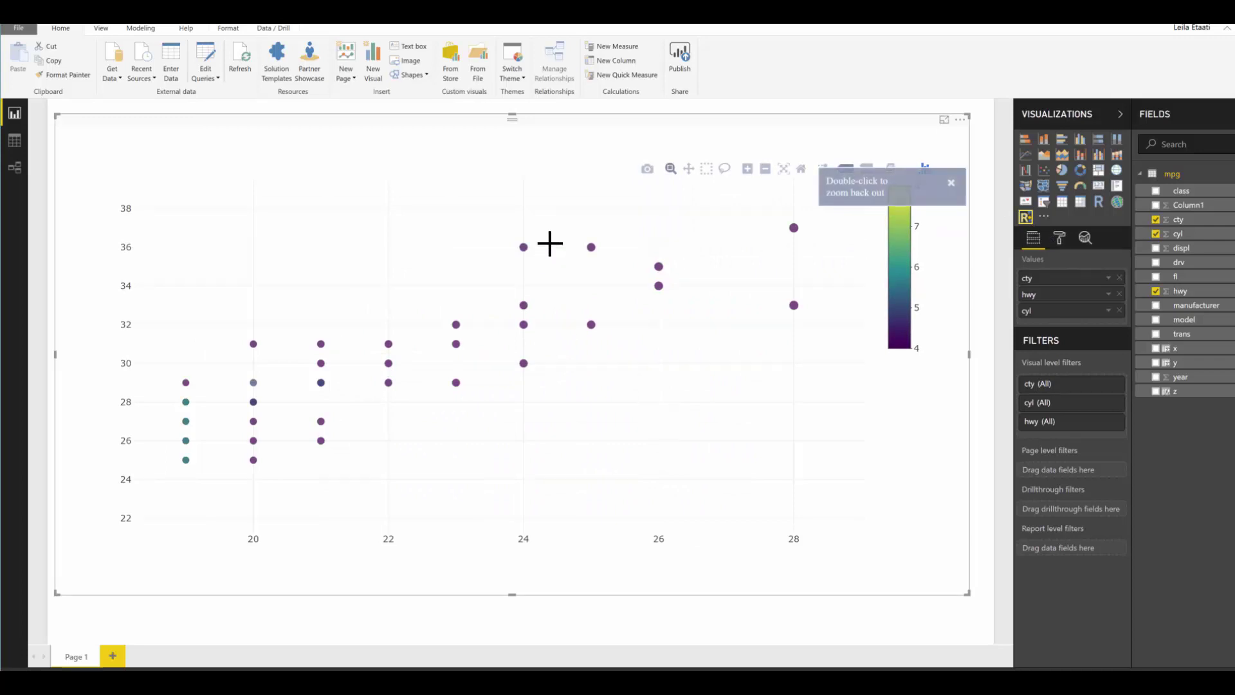
left_click_drag(517, 184, 866, 427)
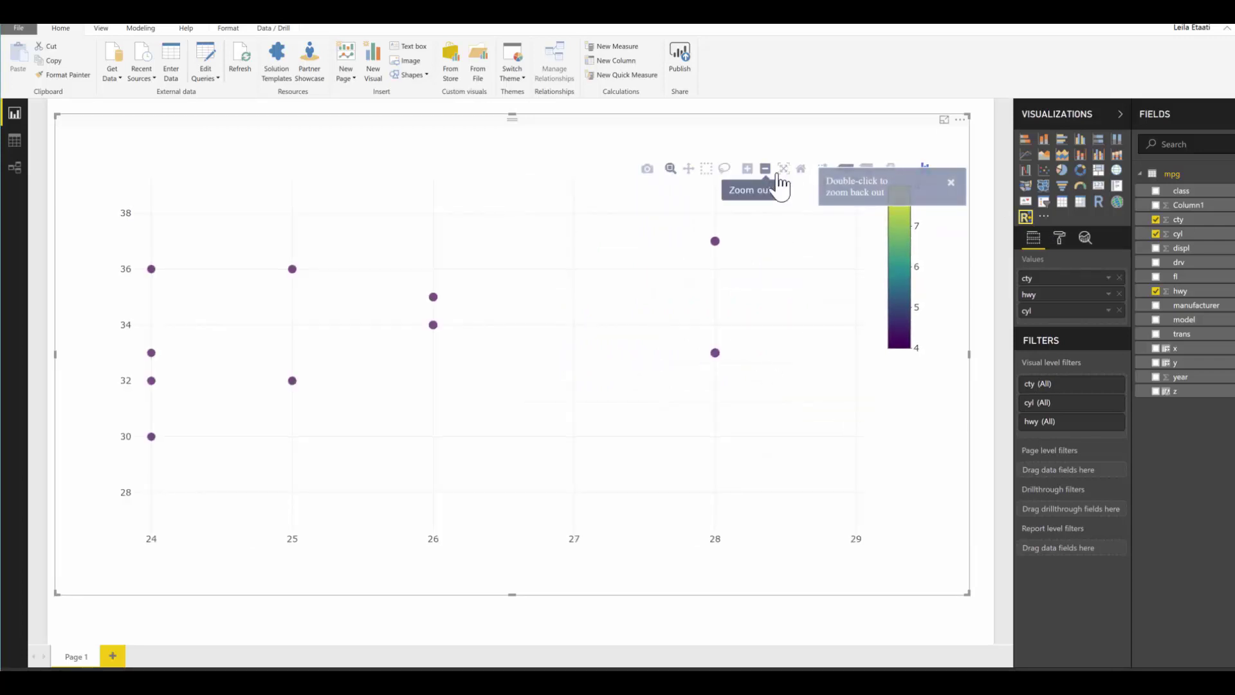
left_click(801, 170)
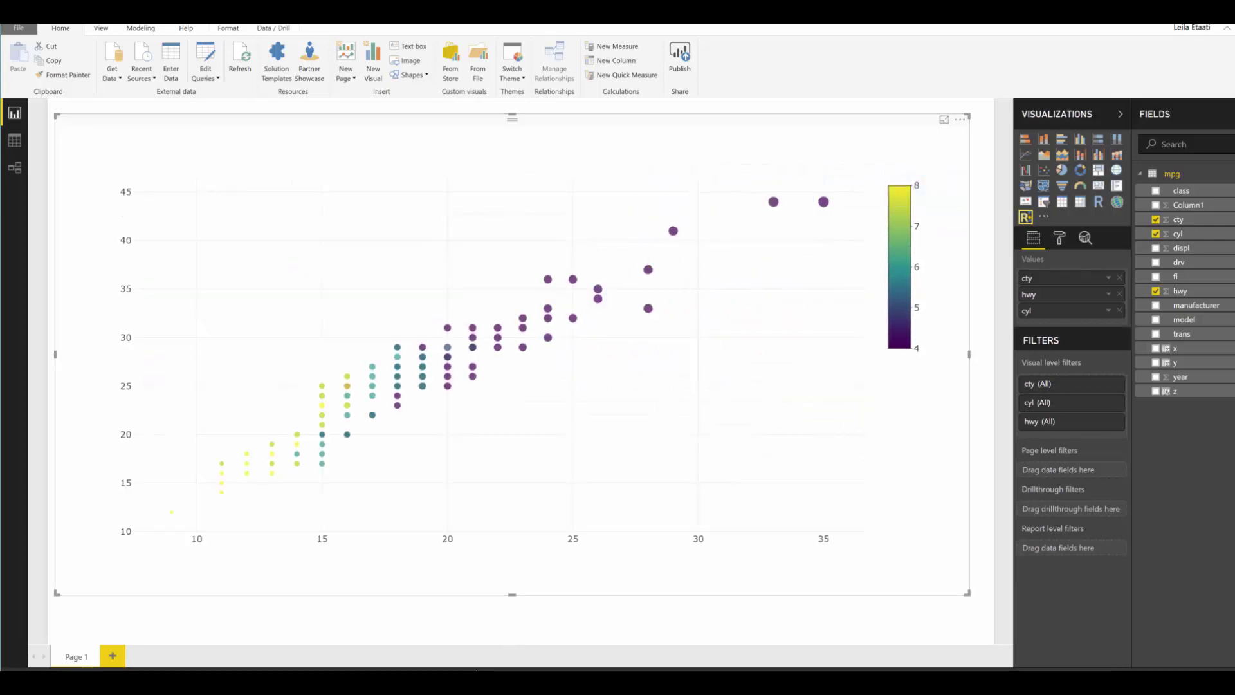
left_click(386, 657)
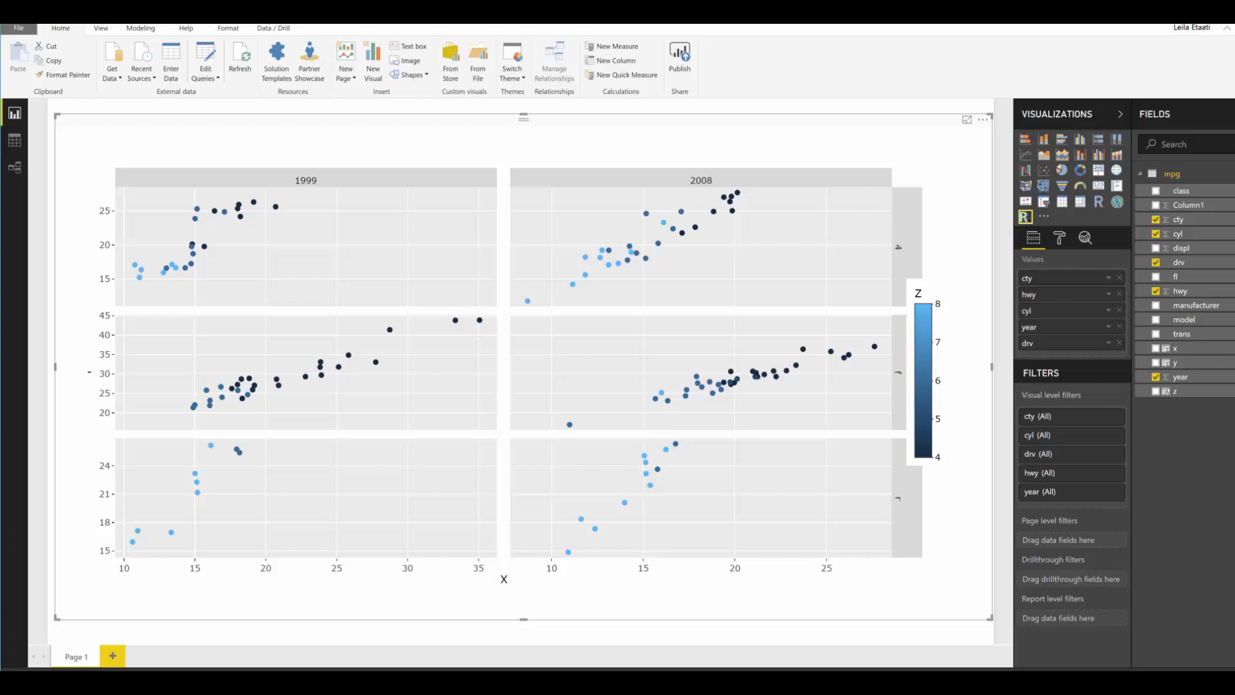
Open the Chart folder's script.r in RStudio from File Explorer.
key("alt+Tab")
right_click(155, 418)
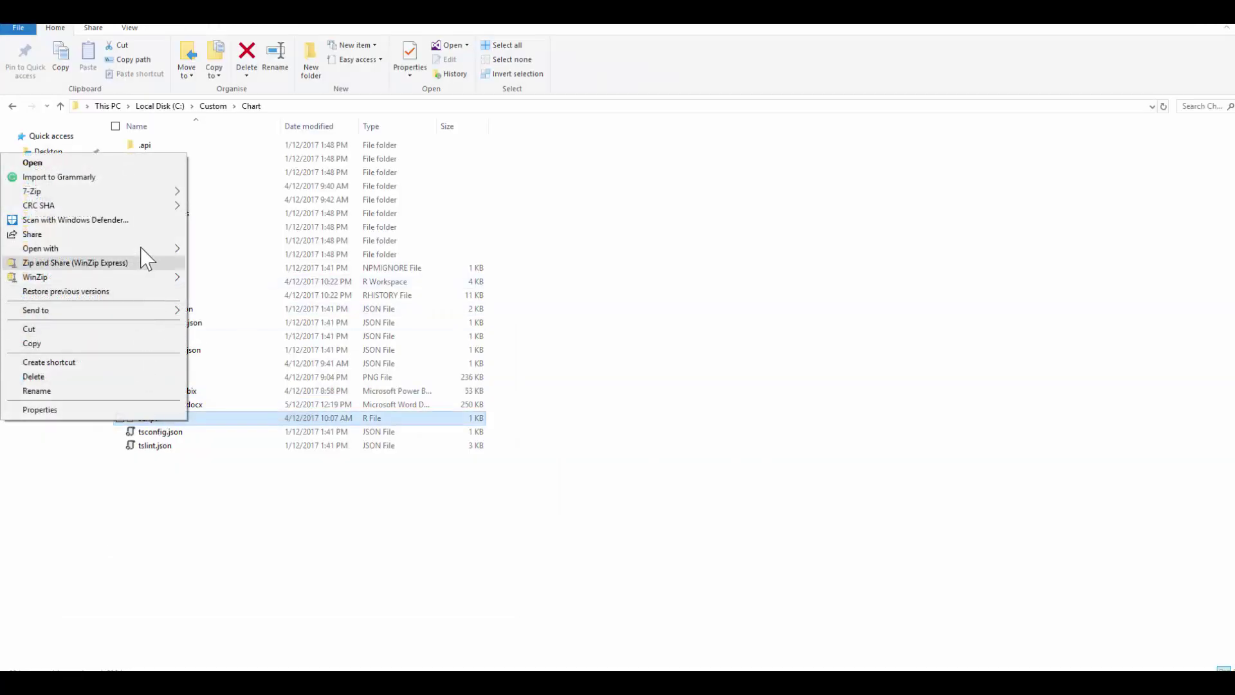
mouse_move(141, 248)
left_click(213, 265)
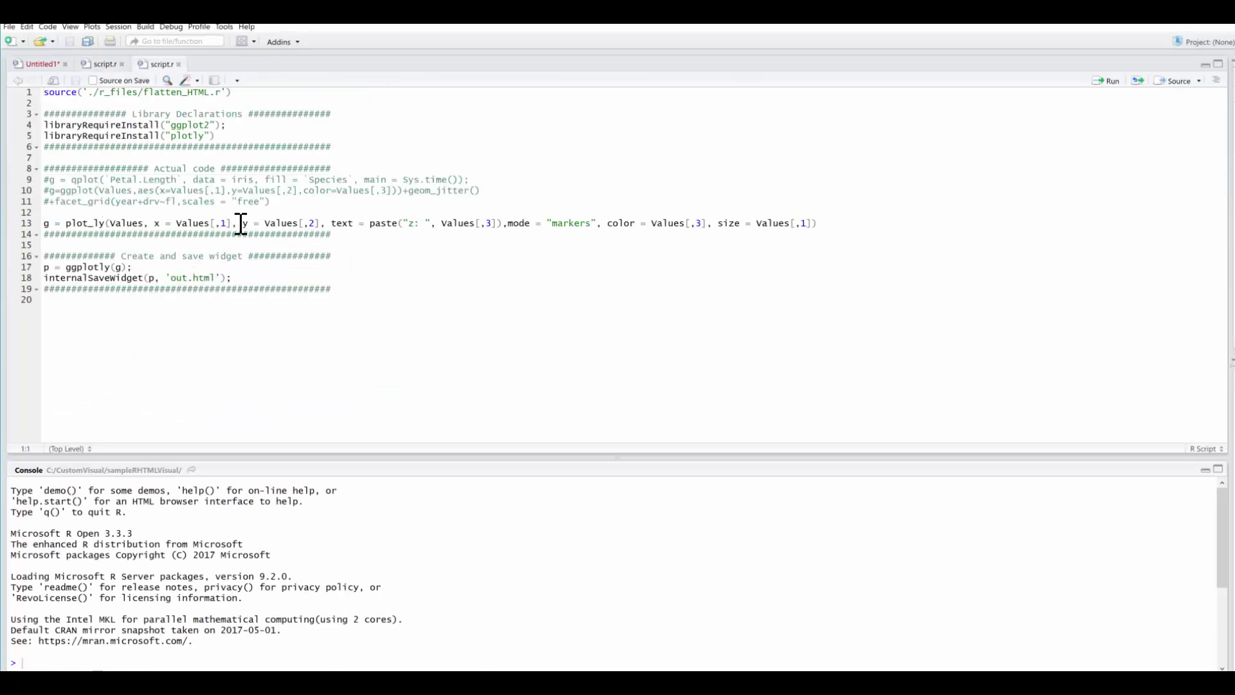
double_click(132, 224)
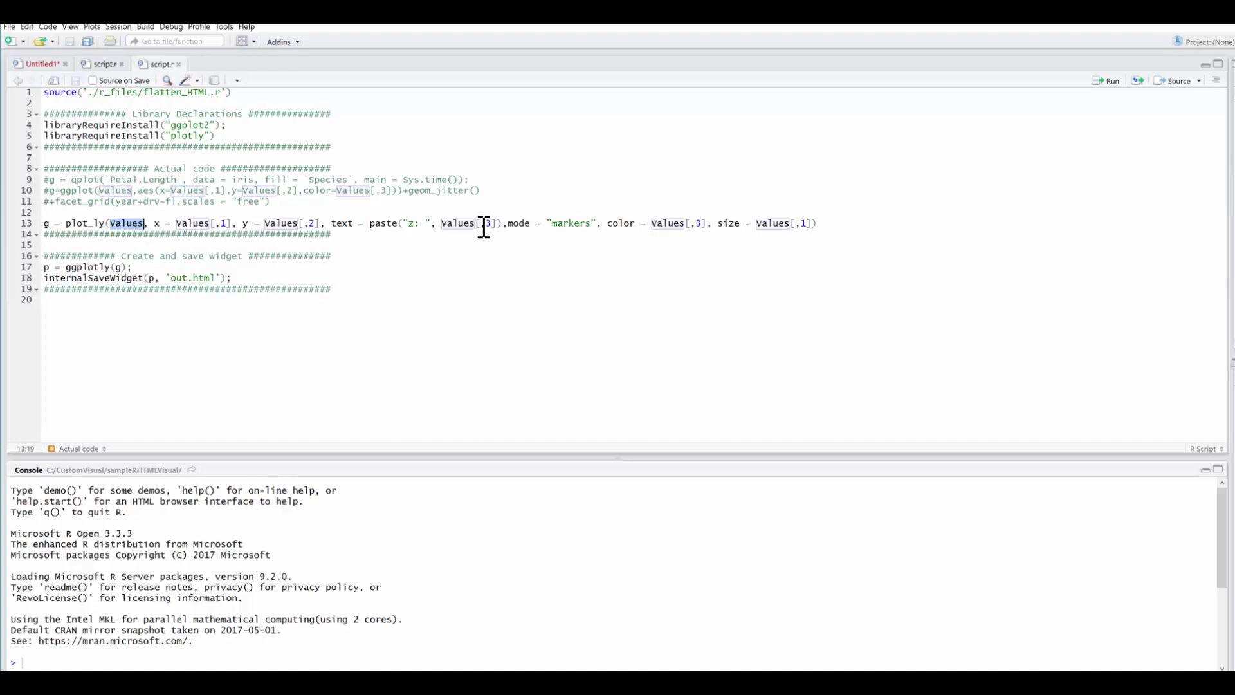
Bring back the Power BI report whose visual plots hwy against cty, coloured by cyl.
left_click(512, 656)
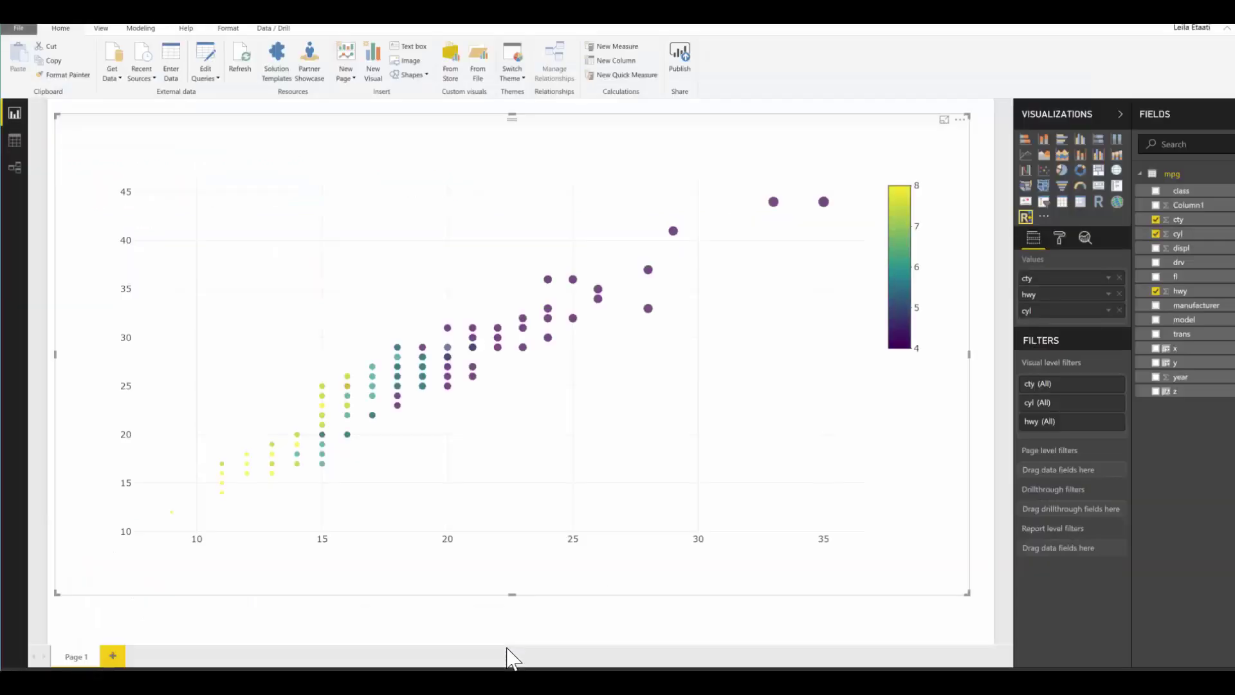